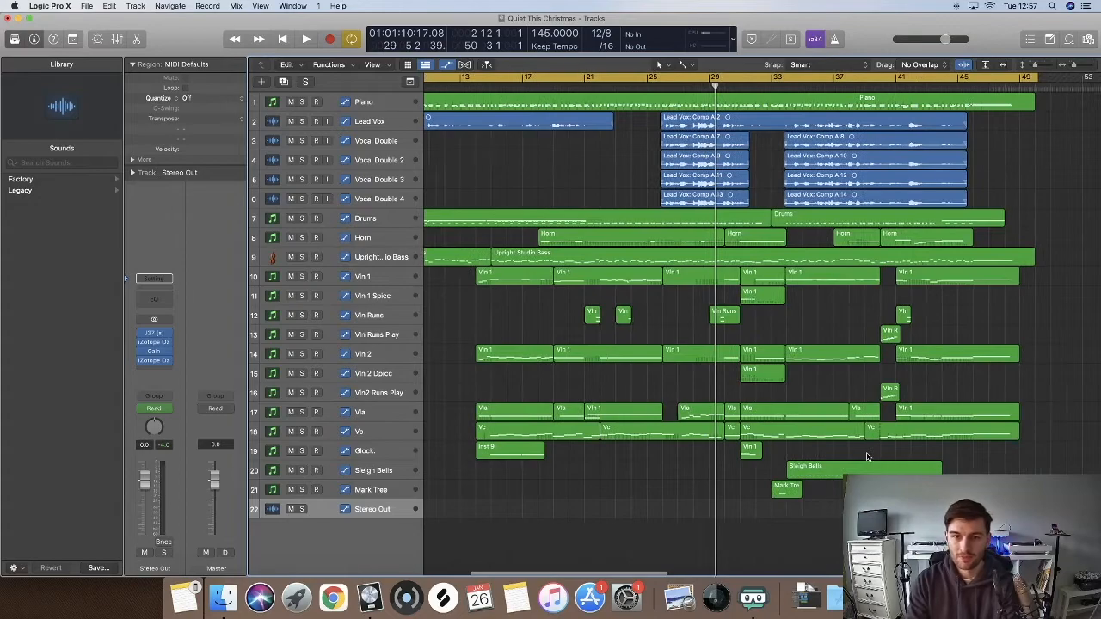
- Show the global tracks above the track list and look over the marker, signature and tempo lanes
scroll(867, 457, "right", 4)
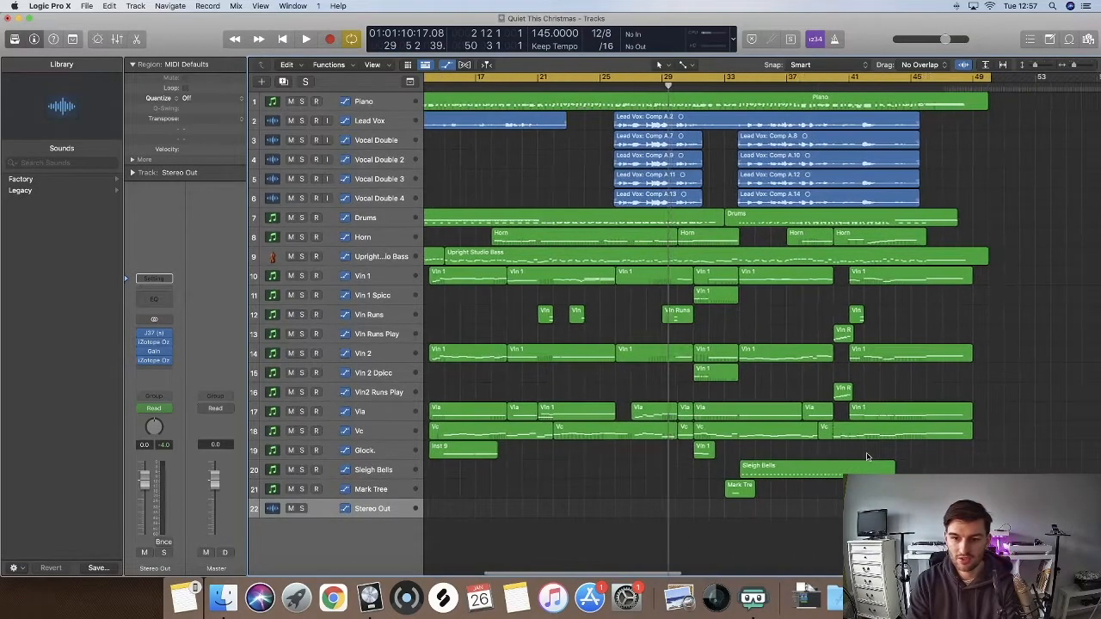
scroll(867, 457, "right", 3)
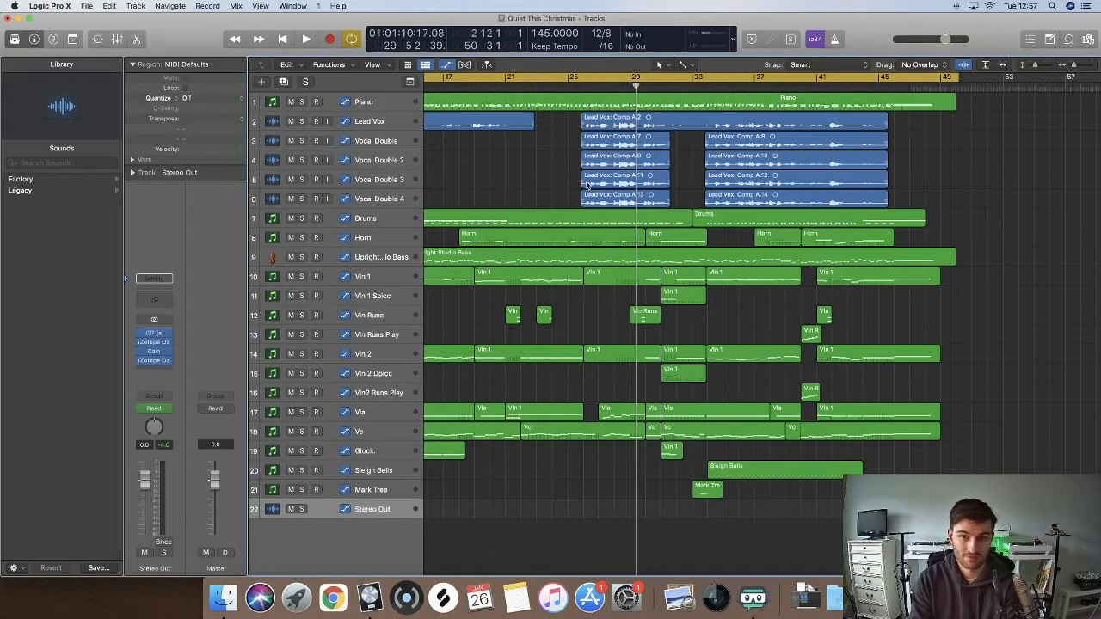
scroll(592, 185, "left", 5)
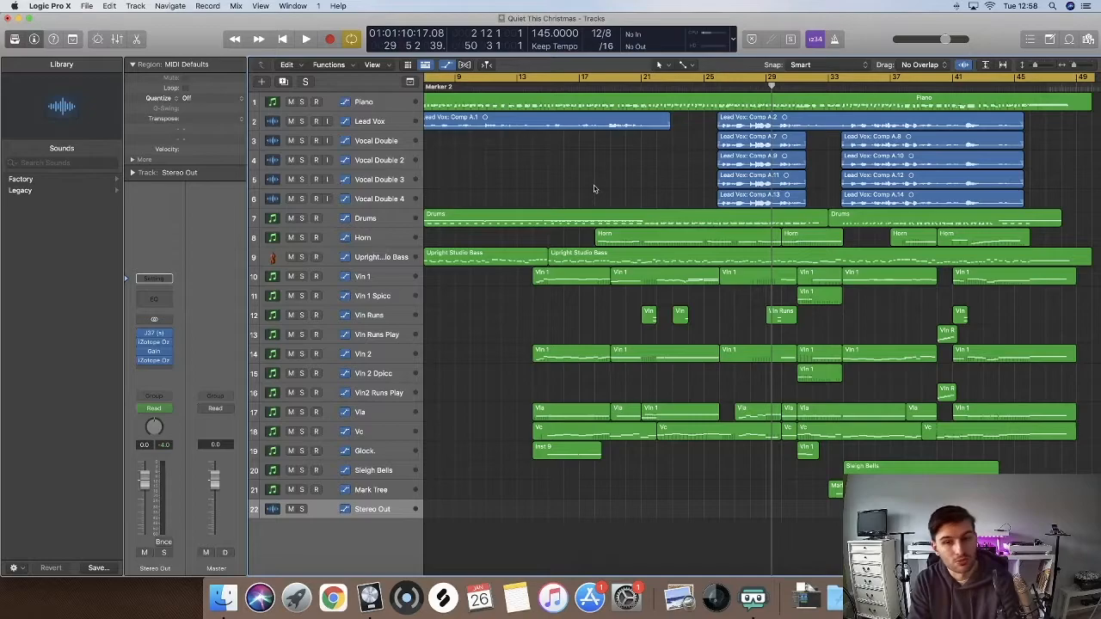
left_click(409, 83)
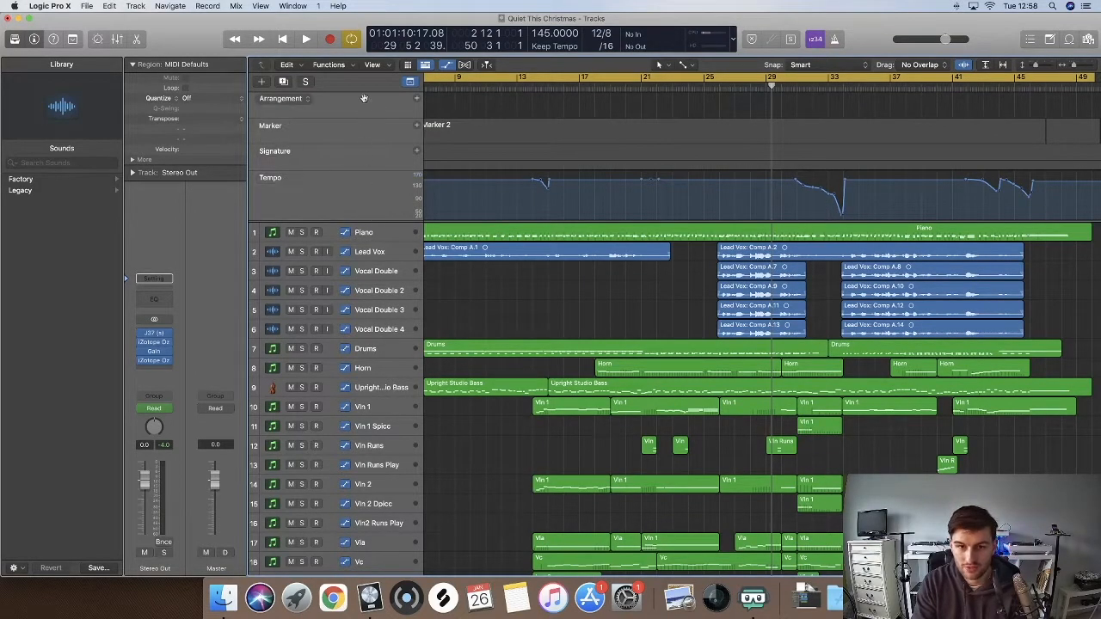
scroll(430, 152, "left", 5)
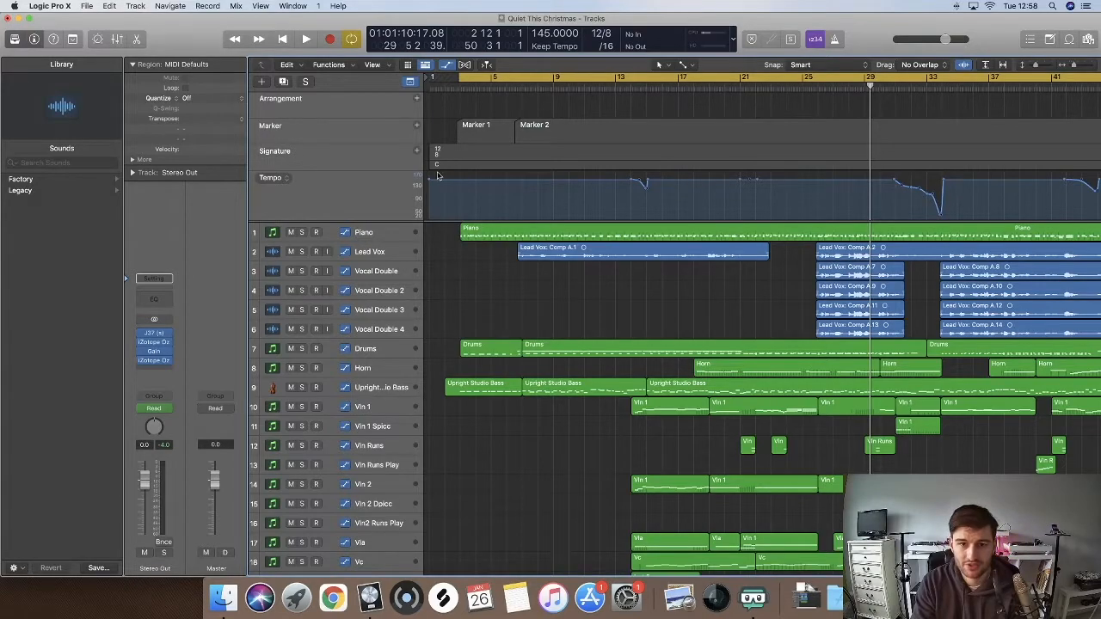
scroll(511, 132, "right", 5)
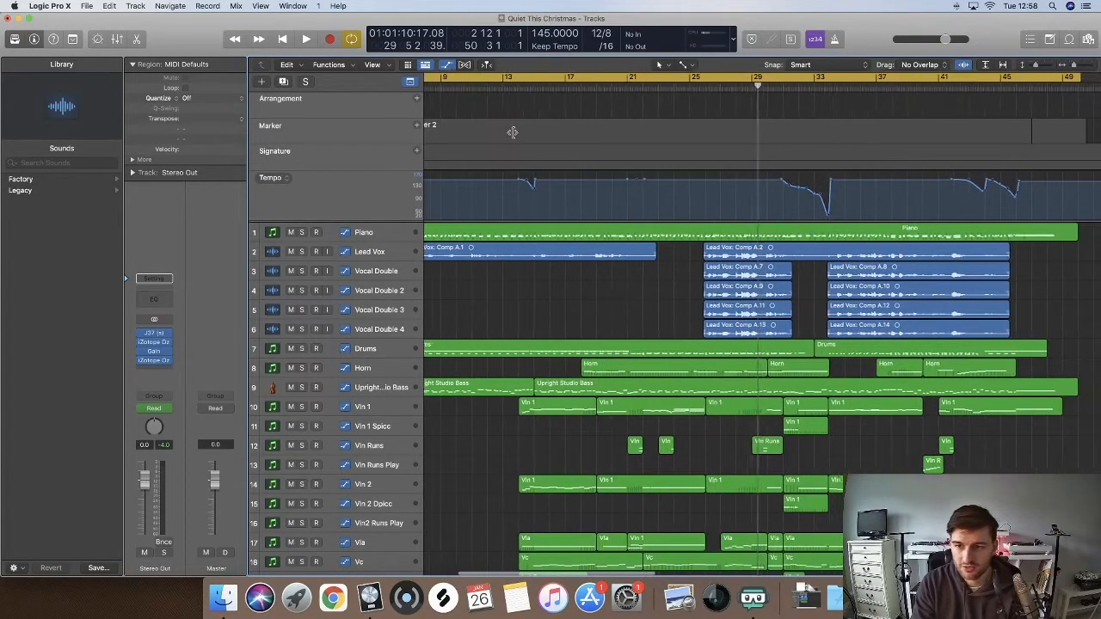
scroll(512, 132, "left", 5)
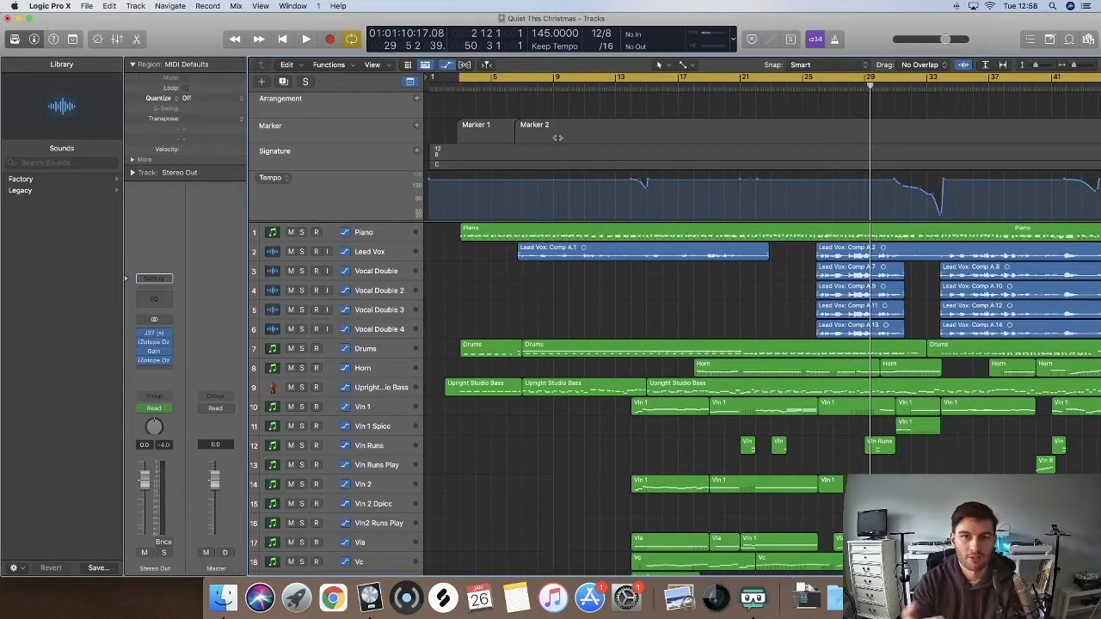
- Try replacing the name of Marker 2 with a note starting "Here it would be great", and clear the text
double_click(540, 125)
type("Verse")
key("BackSpace")
key("BackSpace")
key("BackSpace")
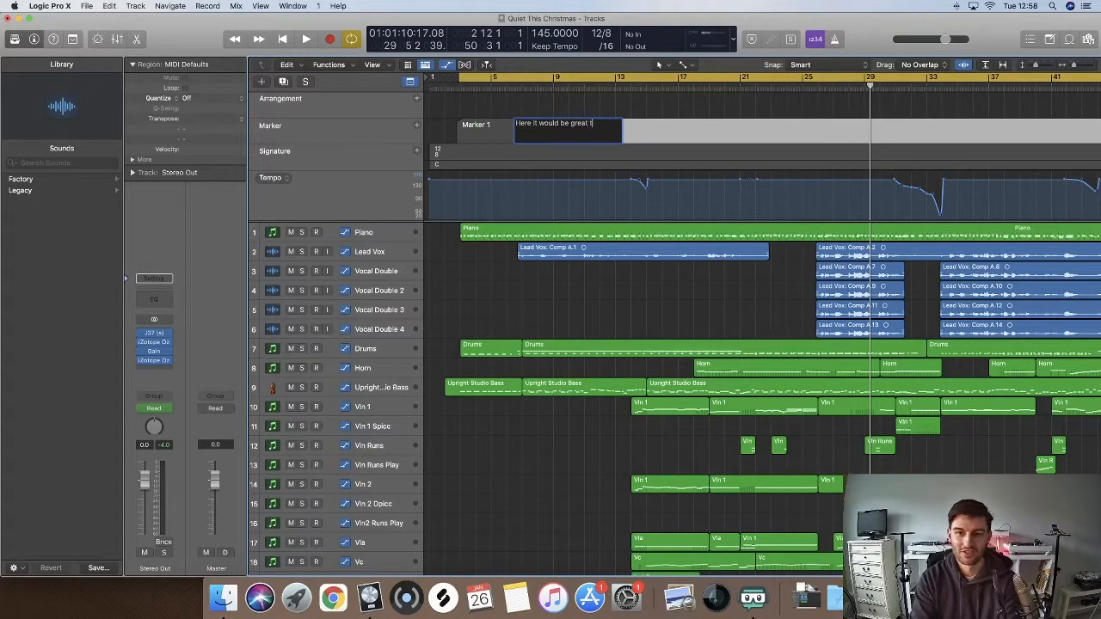
key("BackSpace")
key("BackSpace")
left_click_drag(612, 124, 476, 123)
key("BackSpace")
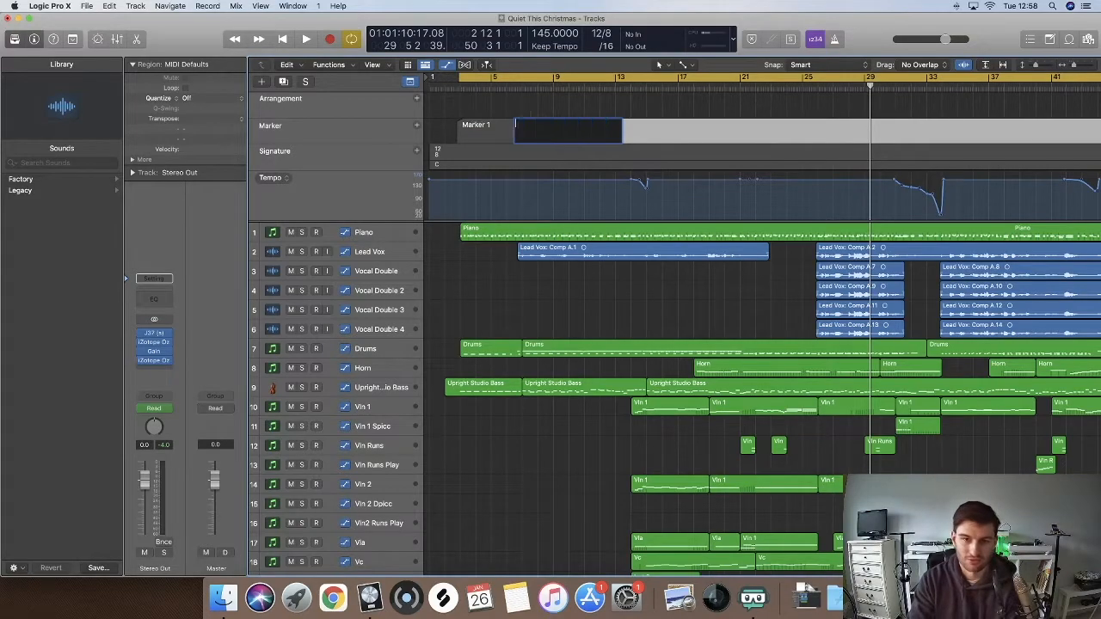
key("Return")
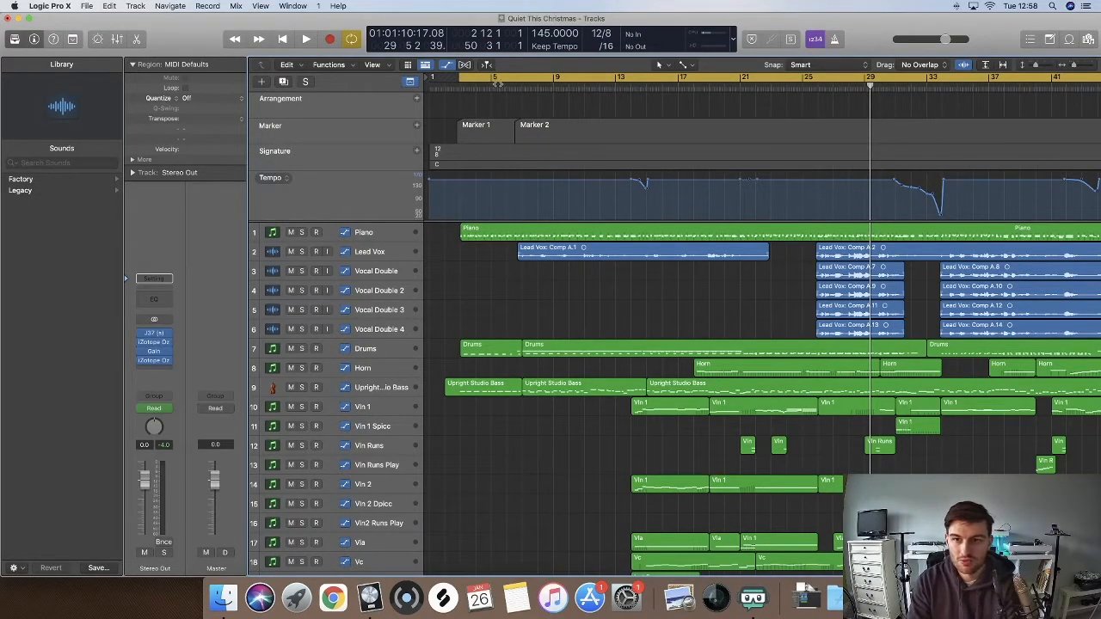
- Set the secondary tool to the Pencil and draw an unnamed arrangement marker from about bar 3 to bar 6
left_click(693, 67)
left_click(718, 91)
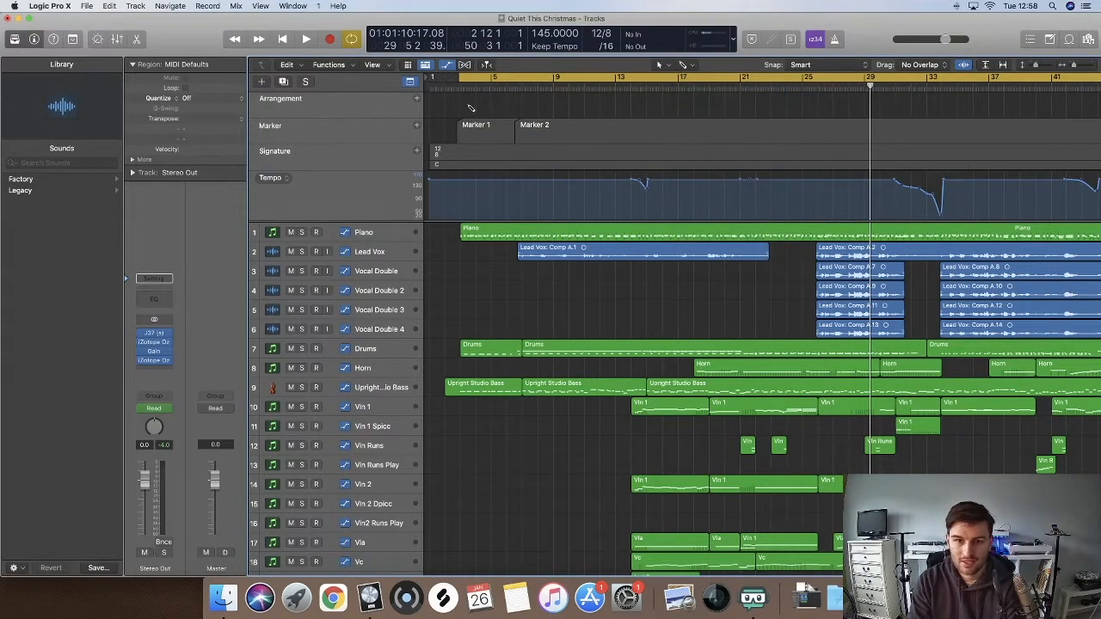
left_click(471, 108)
double_click(492, 107)
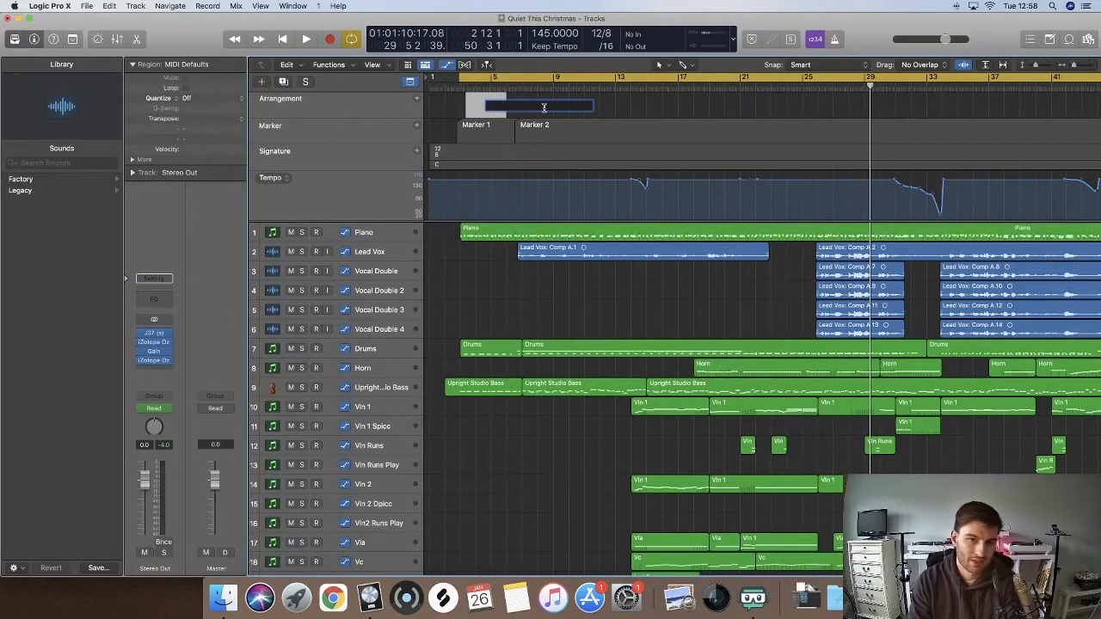
left_click(606, 112)
- Try to delete the new arrangement marker and undo the deletion
left_click(487, 109)
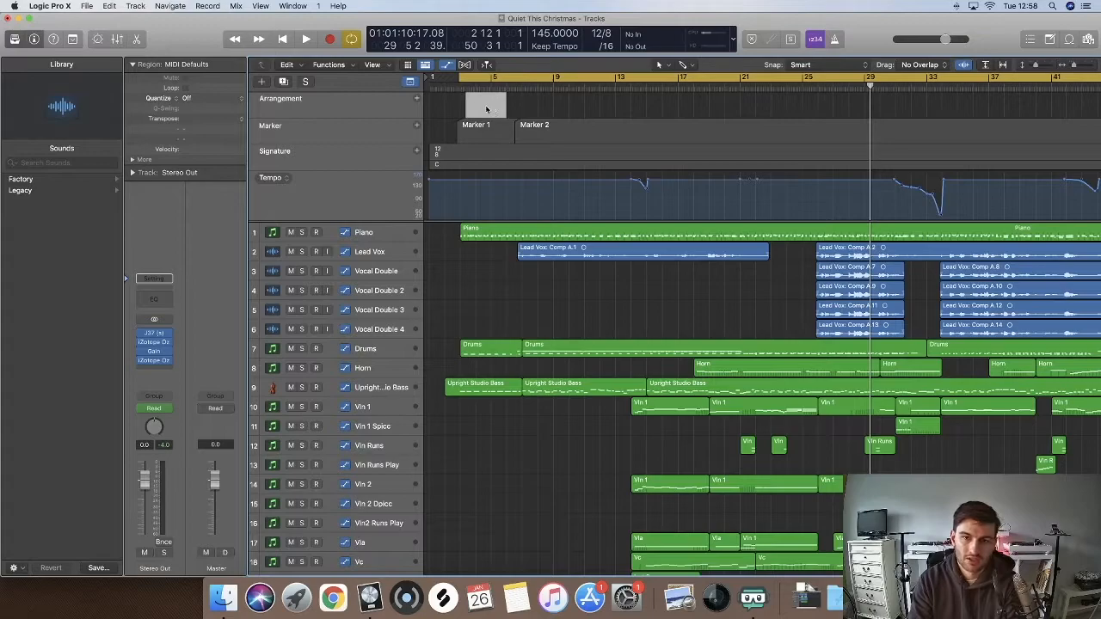
key("Delete")
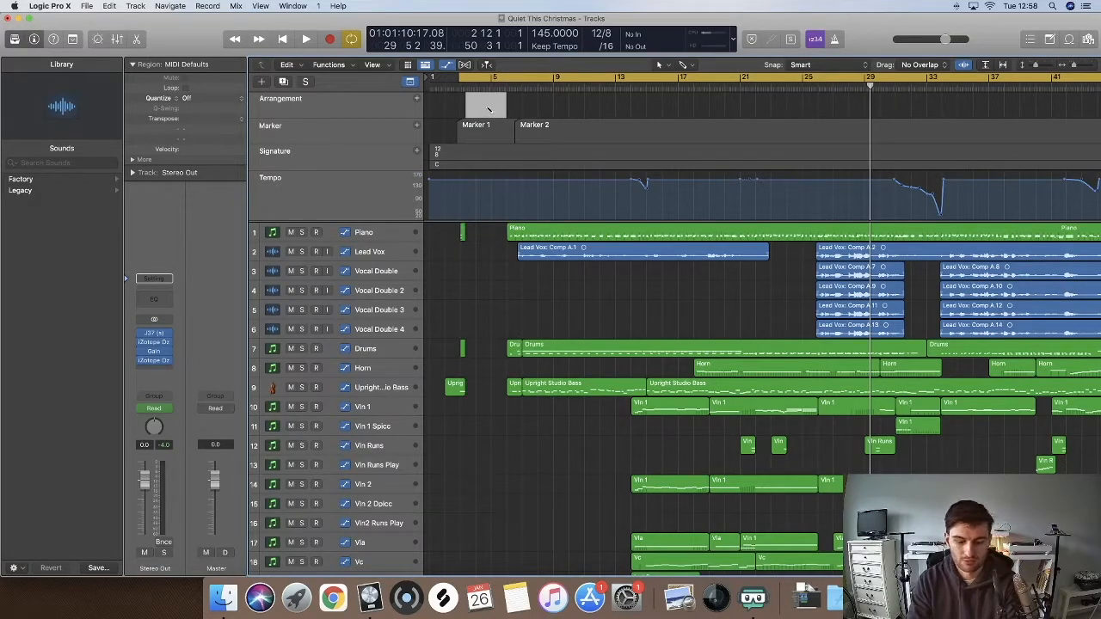
key("super+z")
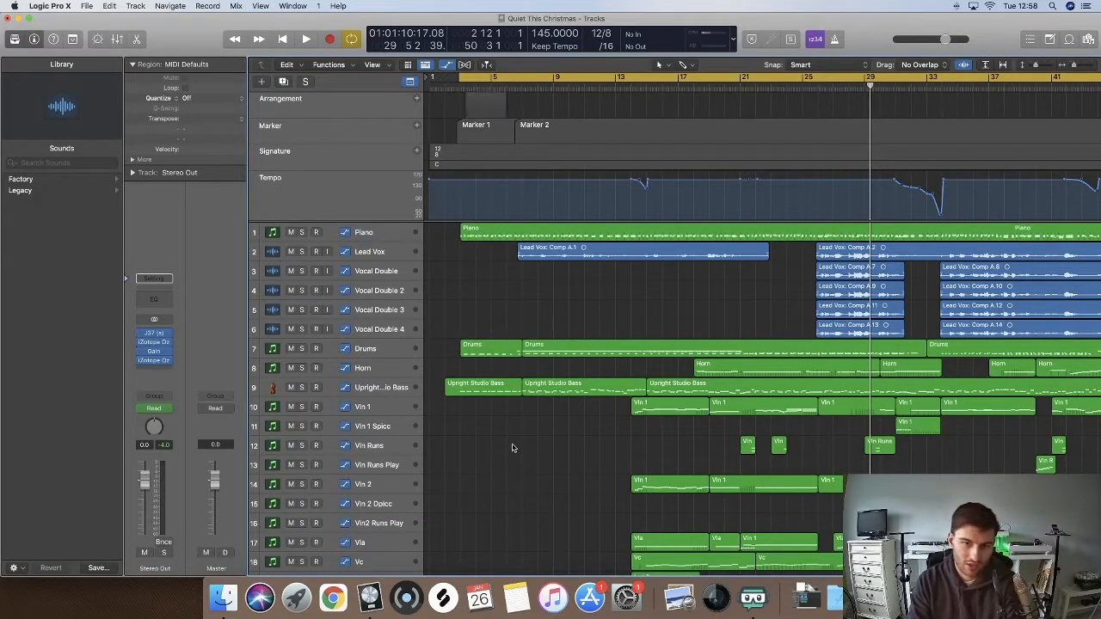
- Name the arrangement marker "Intro"
double_click(497, 107)
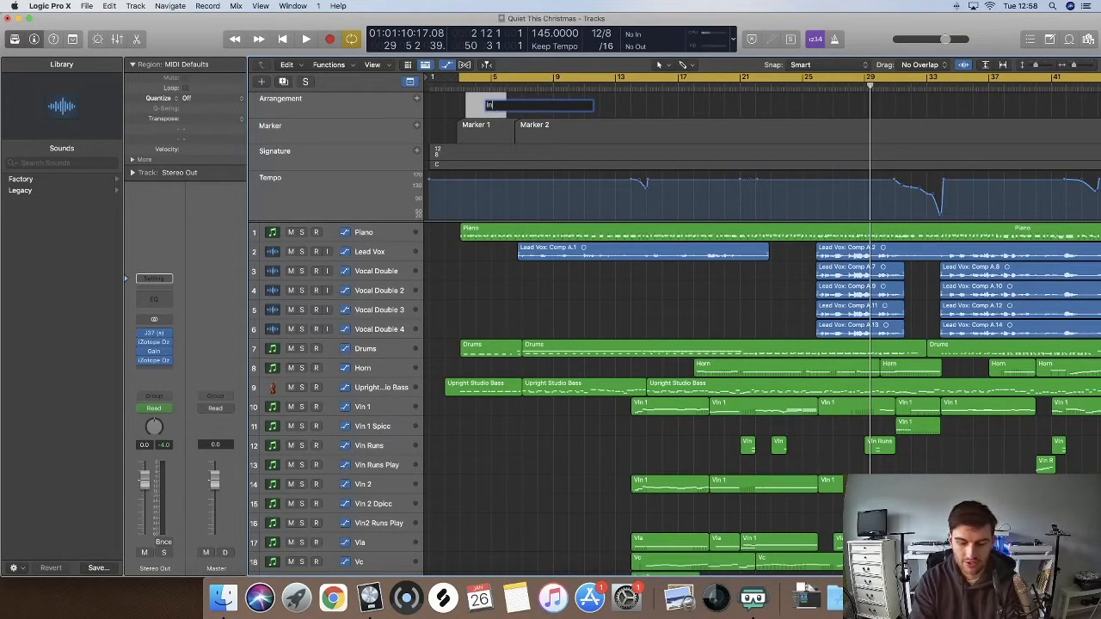
key("Return")
left_click(567, 114)
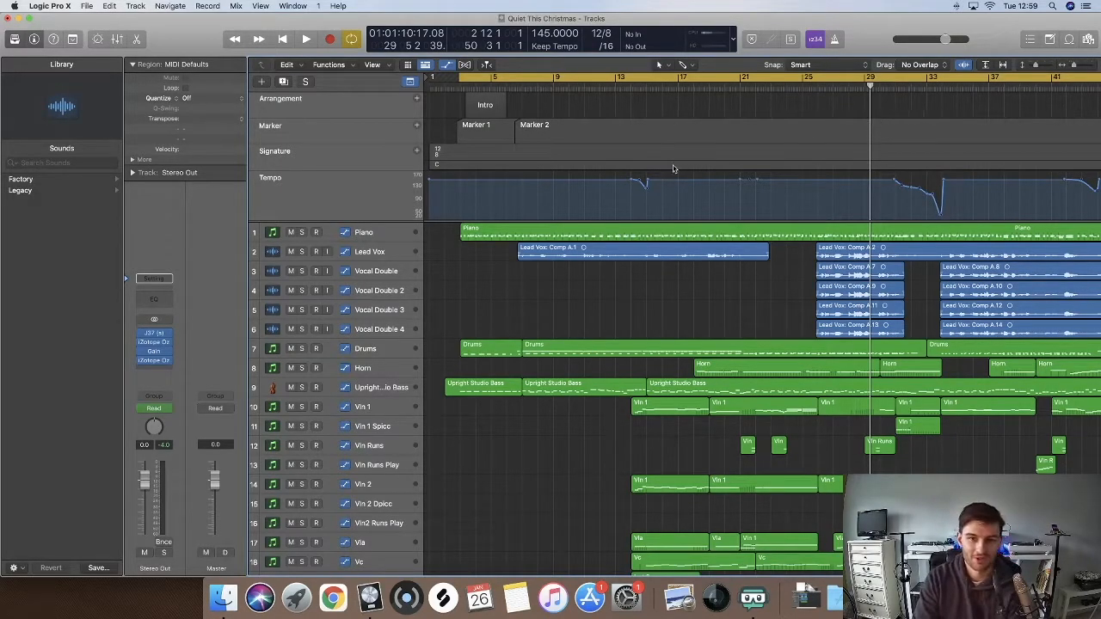
- Select all the tempo points on the global tempo track
scroll(674, 170, "right", 3)
scroll(676, 170, "left", 3)
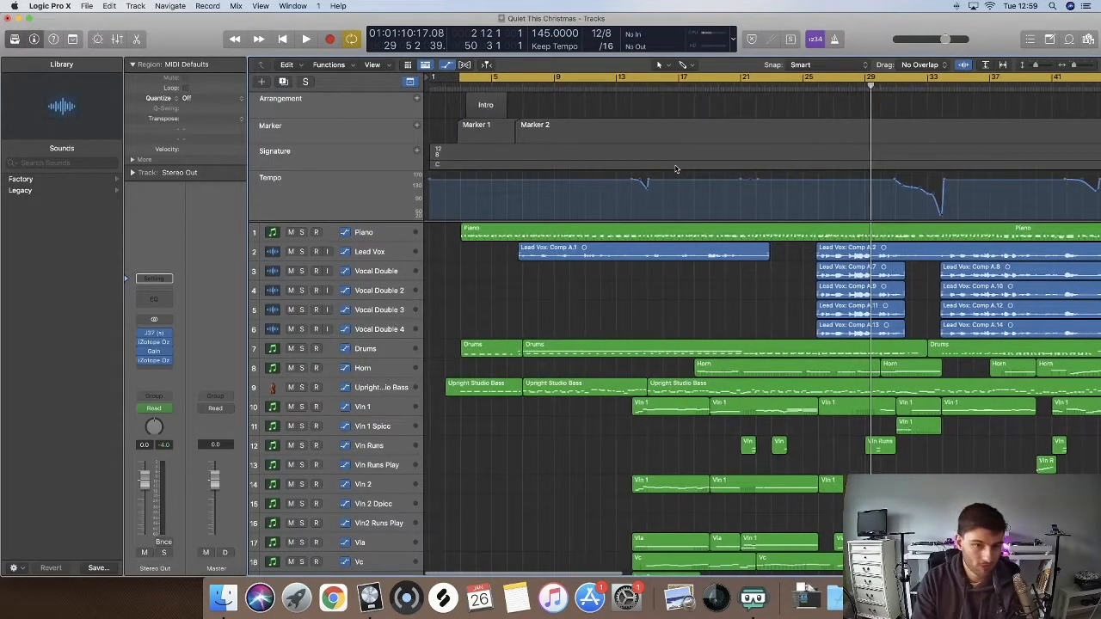
scroll(422, 203, "right", 1)
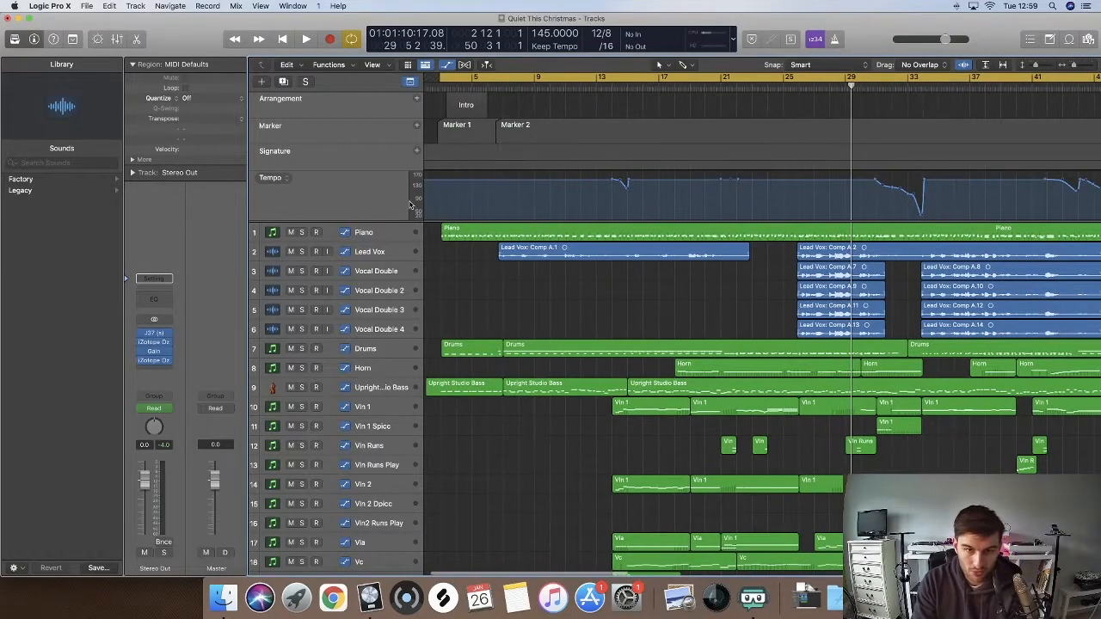
left_click(336, 186)
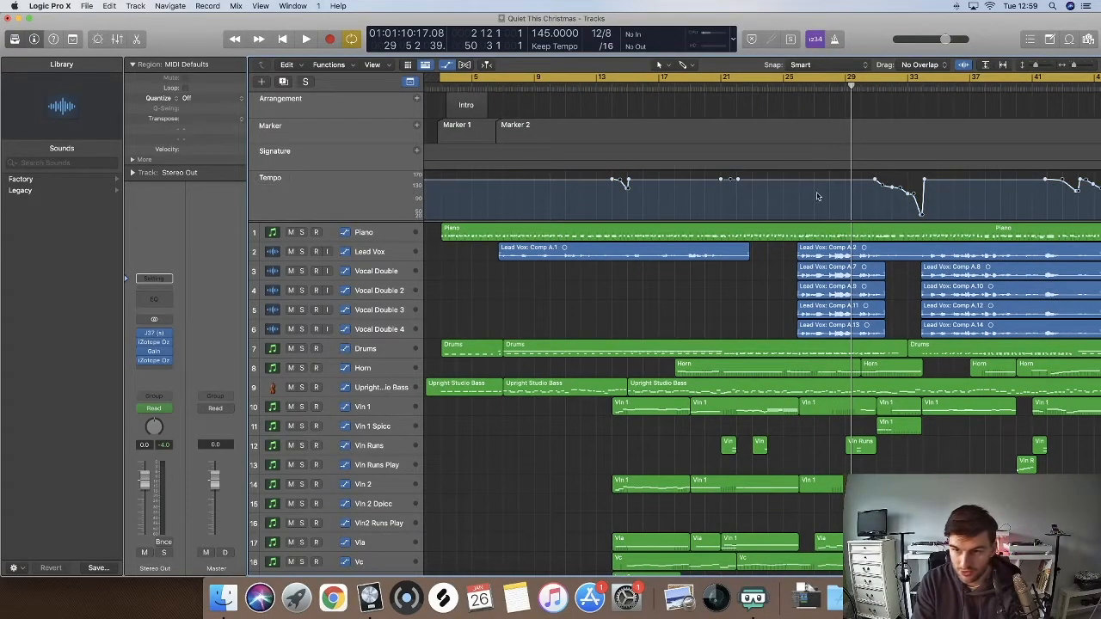
scroll(637, 206, "left", 1)
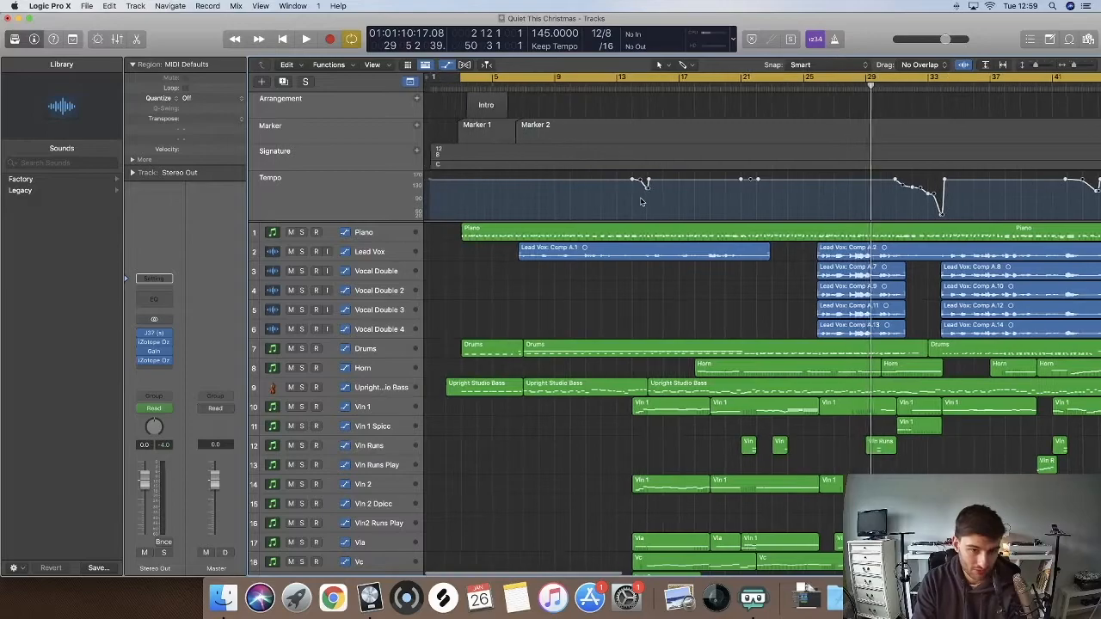
- Show the automation lanes with taller tracks, examine the Lead Vox volume automation, and hide the lanes again
key("a")
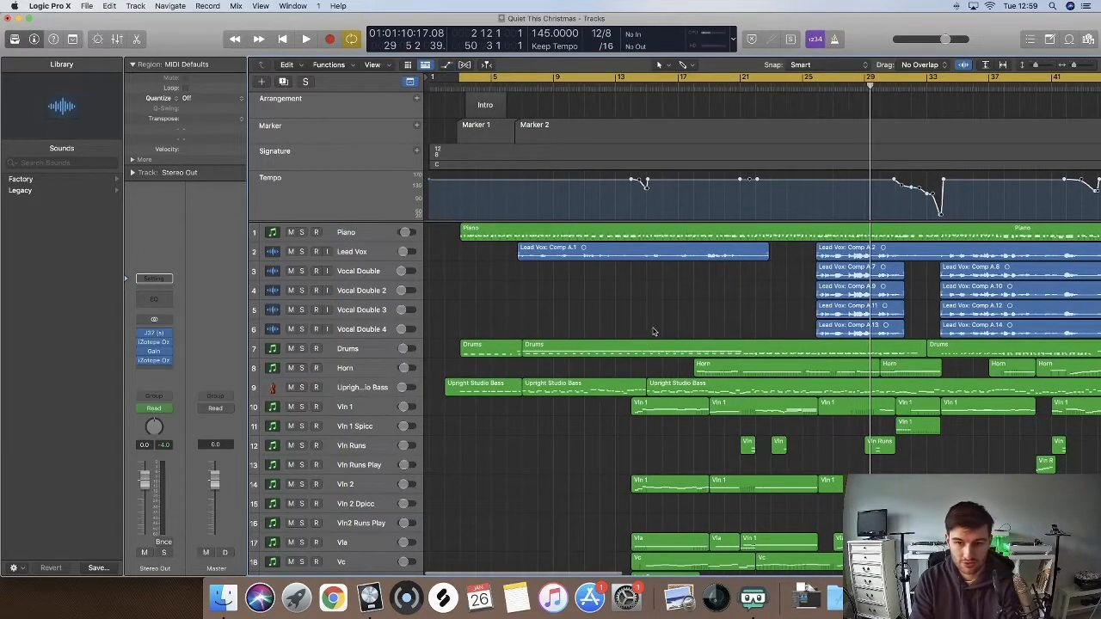
key("a")
key("super+Down")
key("super+Down")
key("super+Down")
key("super+Down")
scroll(683, 420, "down", 10)
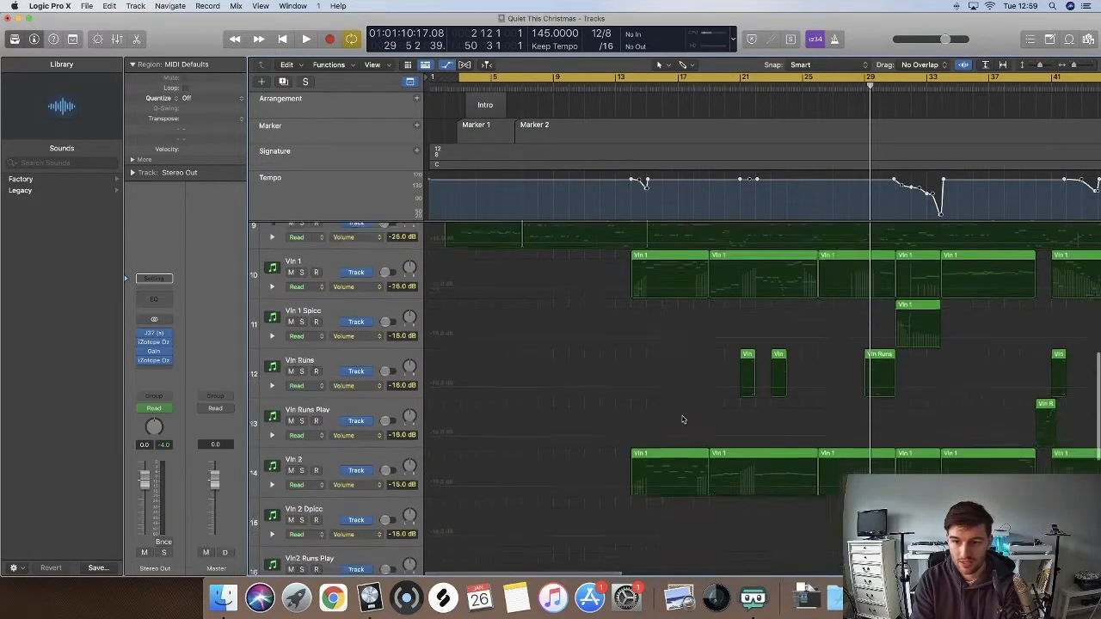
scroll(683, 420, "up", 15)
scroll(803, 306, "right", 3)
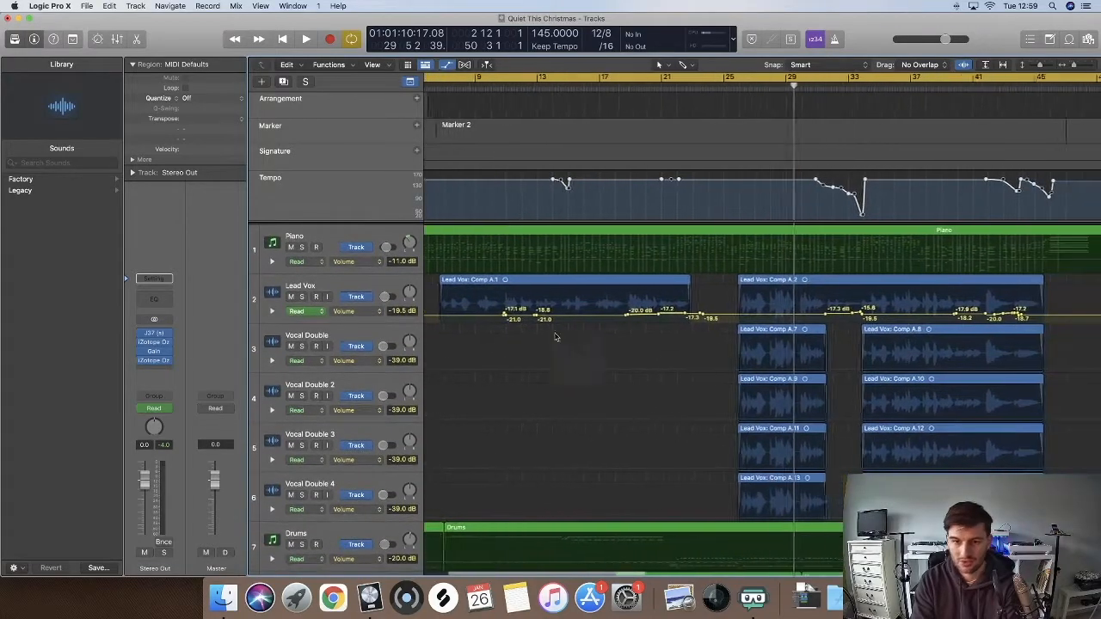
scroll(803, 307, "down", 1)
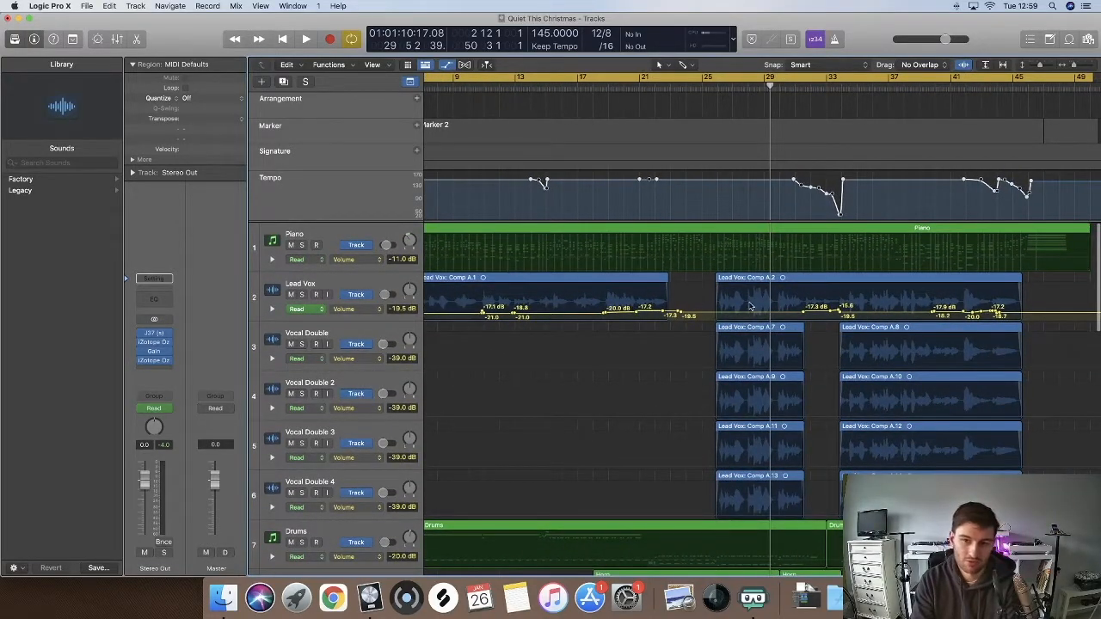
key("a")
scroll(724, 206, "left", 3)
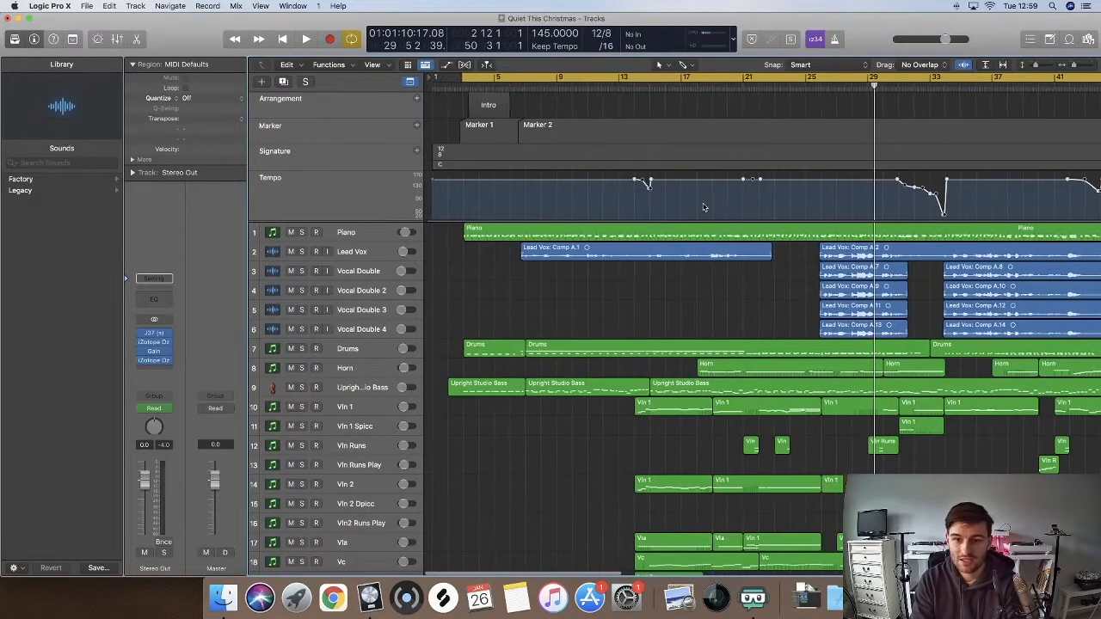
- Enlarge the timeline to examine the tempo curves and play the song from about bar 13 through the tempo dip before bar 15
scroll(593, 200, "up", 5)
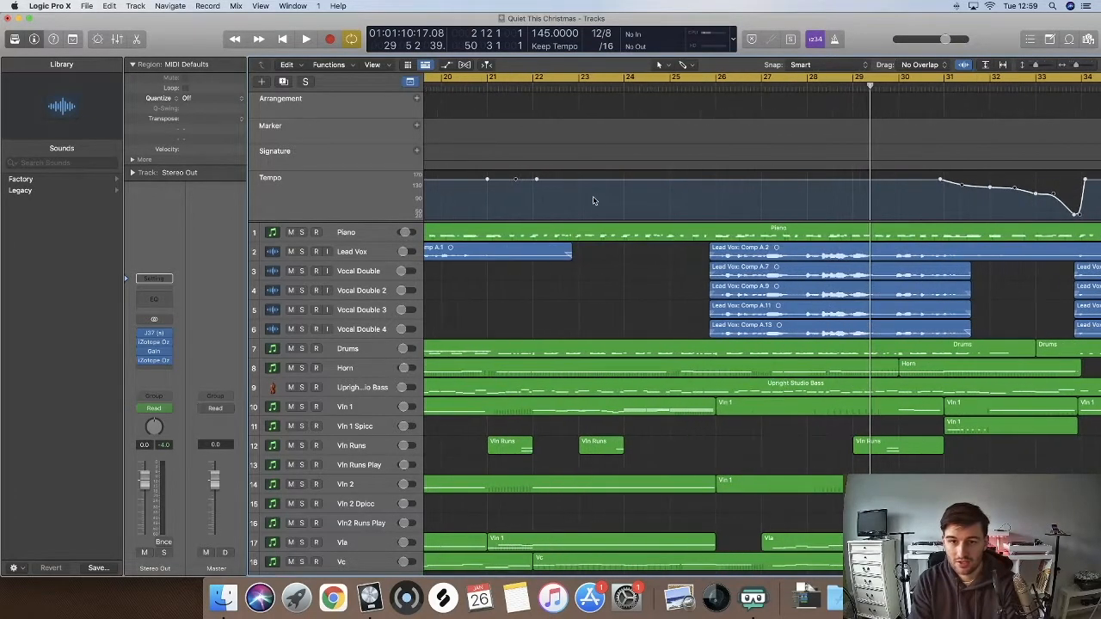
scroll(593, 200, "right", 10)
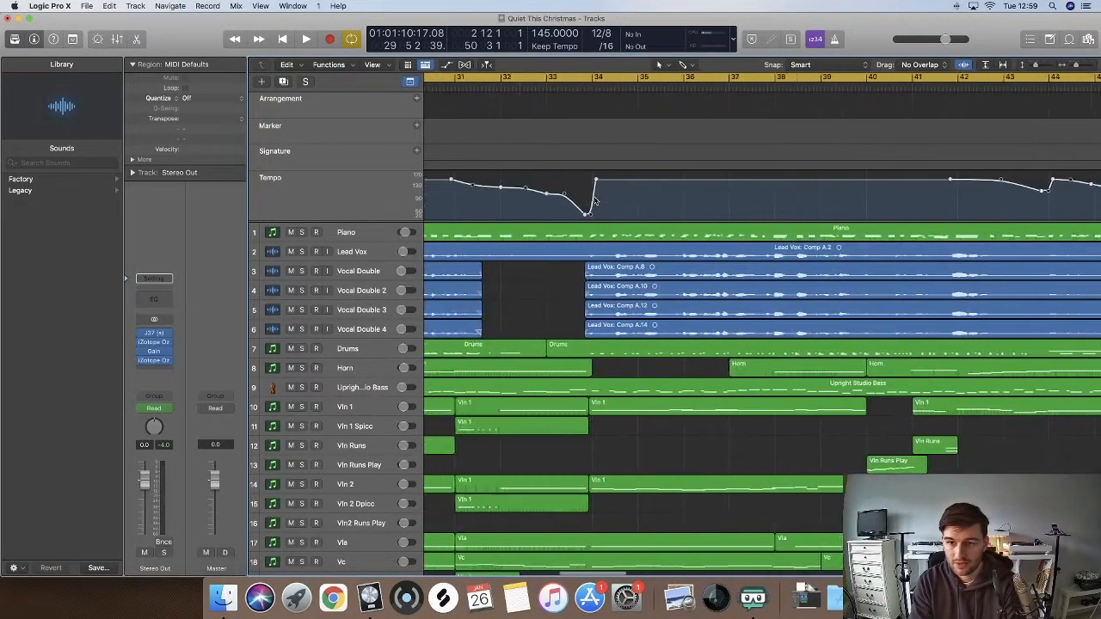
scroll(593, 201, "left", 4)
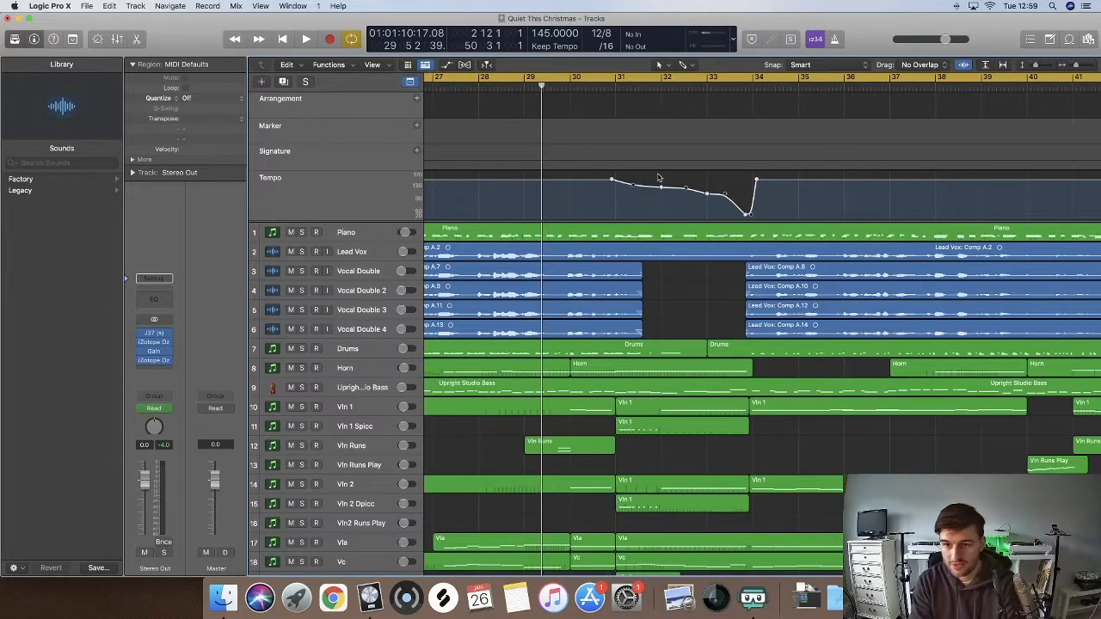
scroll(624, 191, "left", 15)
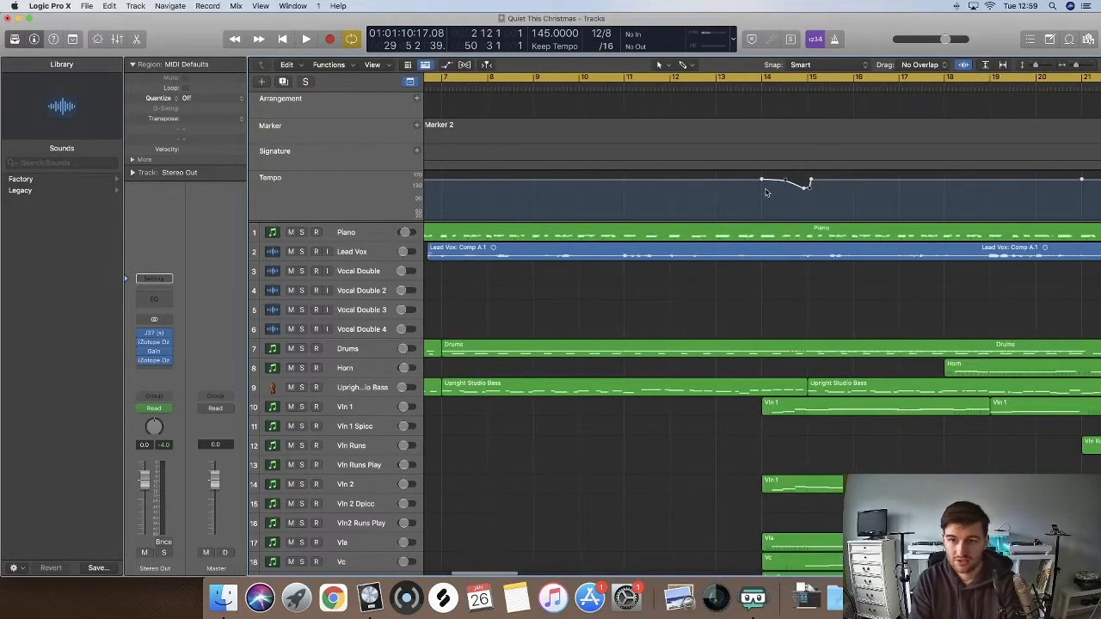
left_click(733, 86)
key("space")
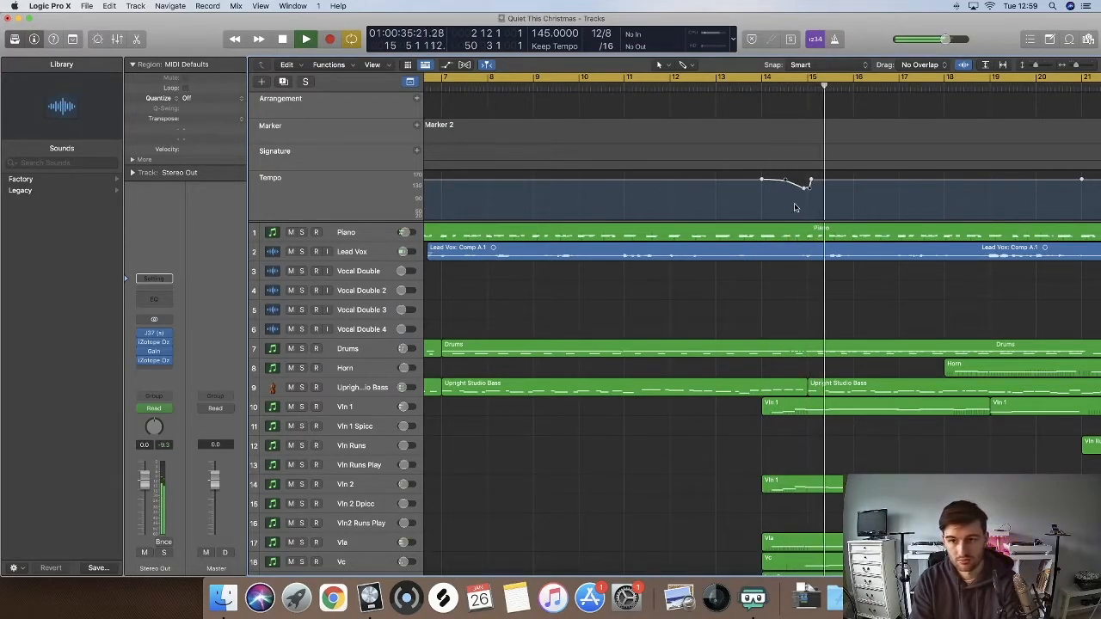
scroll(804, 203, "right", 2)
scroll(804, 203, "right", 3)
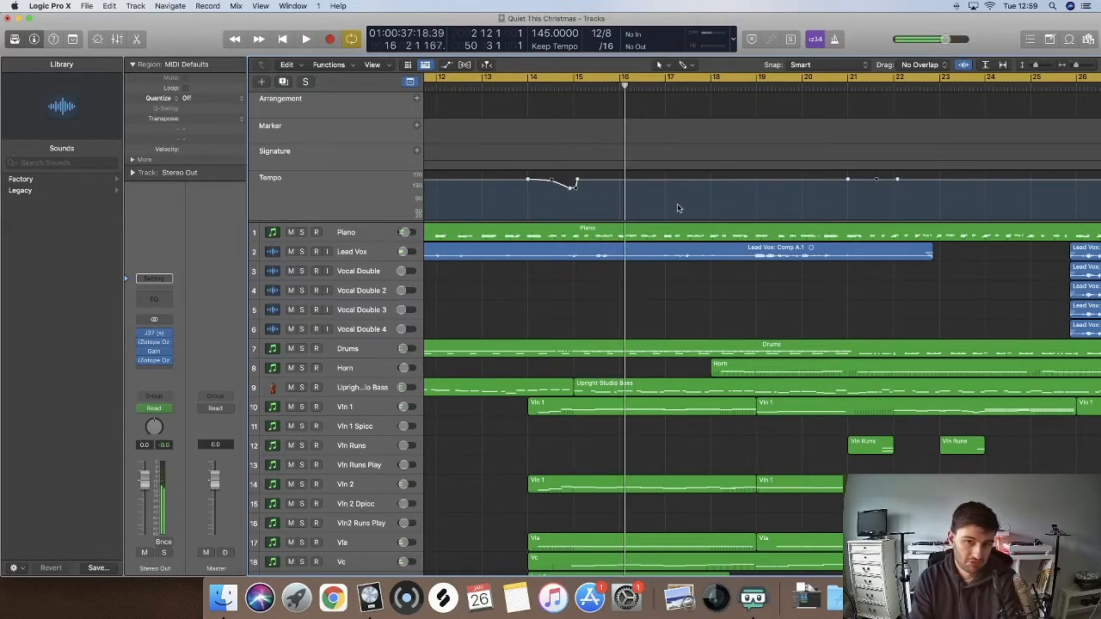
scroll(654, 207, "right", 10)
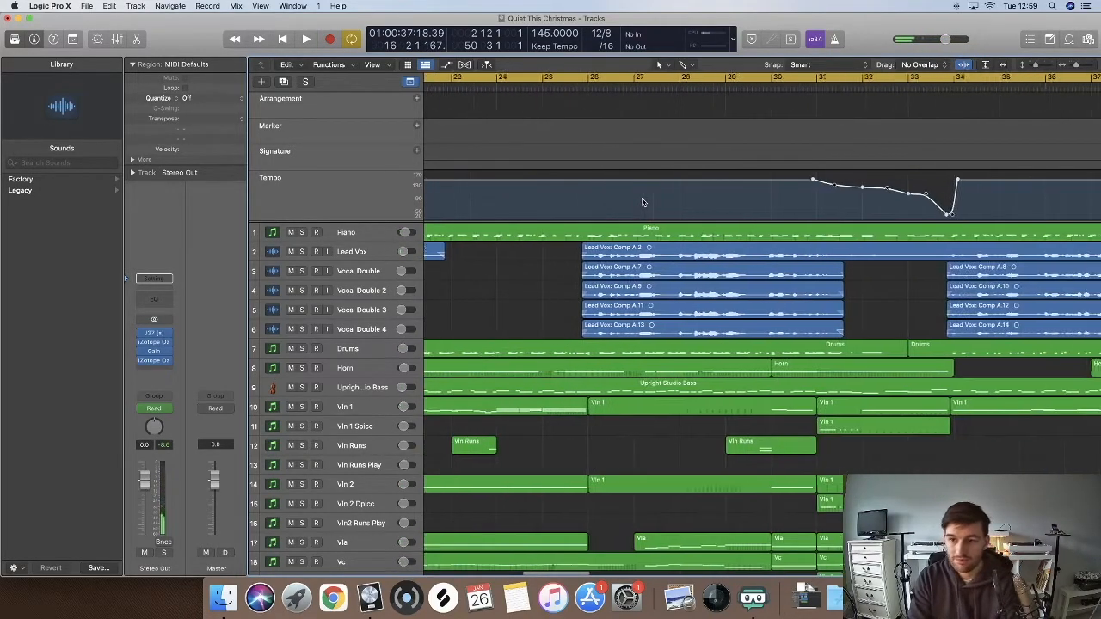
scroll(641, 202, "left", 12)
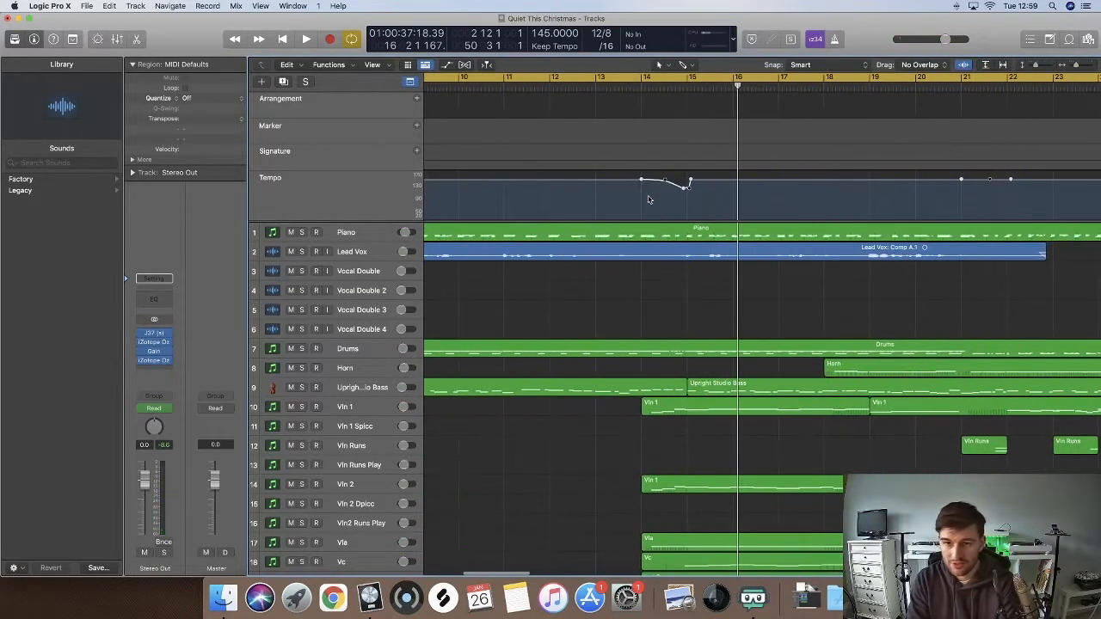
scroll(649, 199, "right", 2)
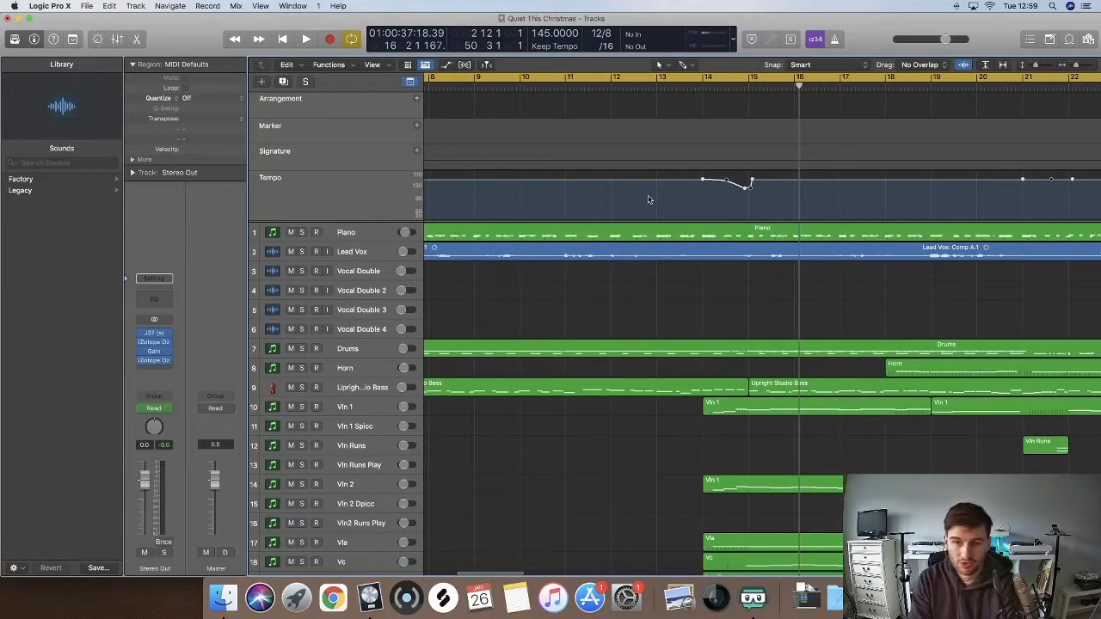
- Add tempo points at bars 9 and 10 and lower the tempo from bar 10 to about 90
scroll(724, 198, "up", 6)
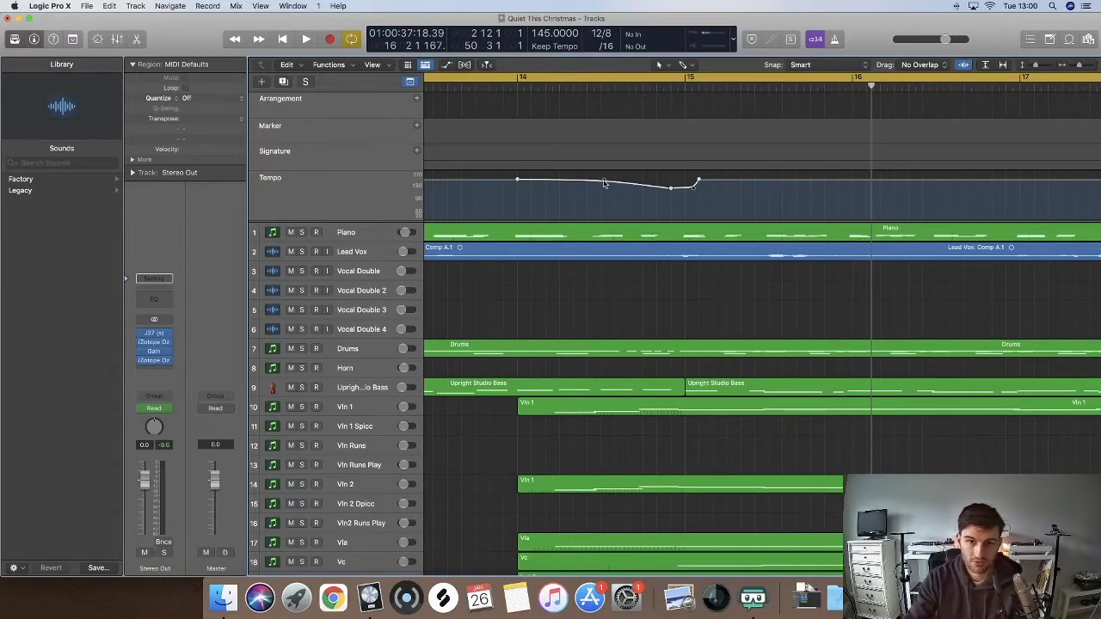
scroll(604, 183, "left", 6)
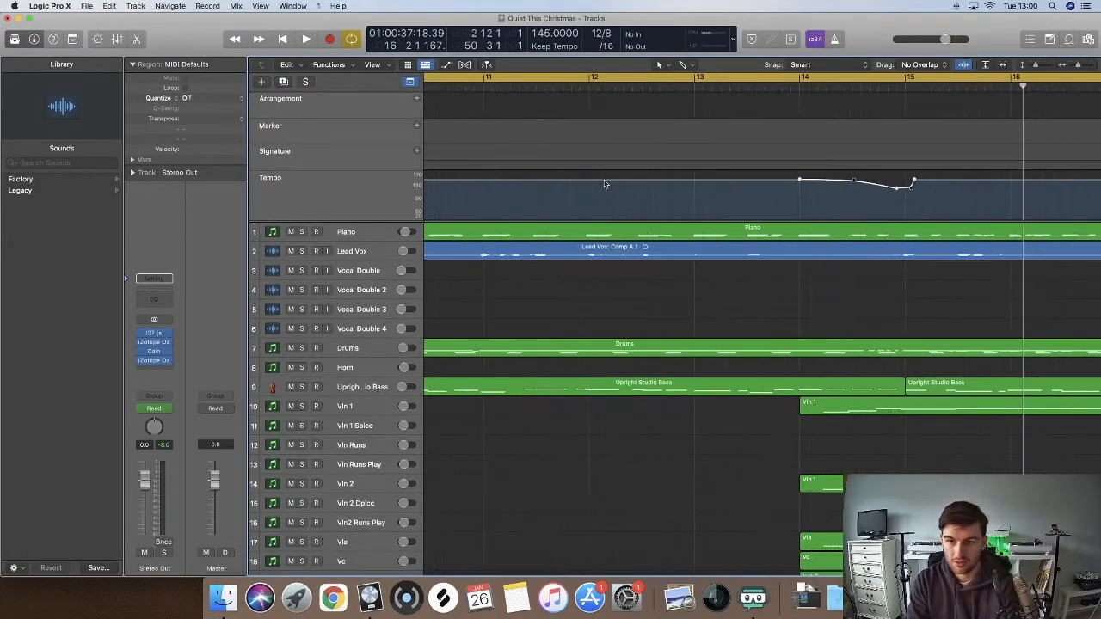
key("super+Left")
scroll(584, 185, "left", 2)
key("super+Left")
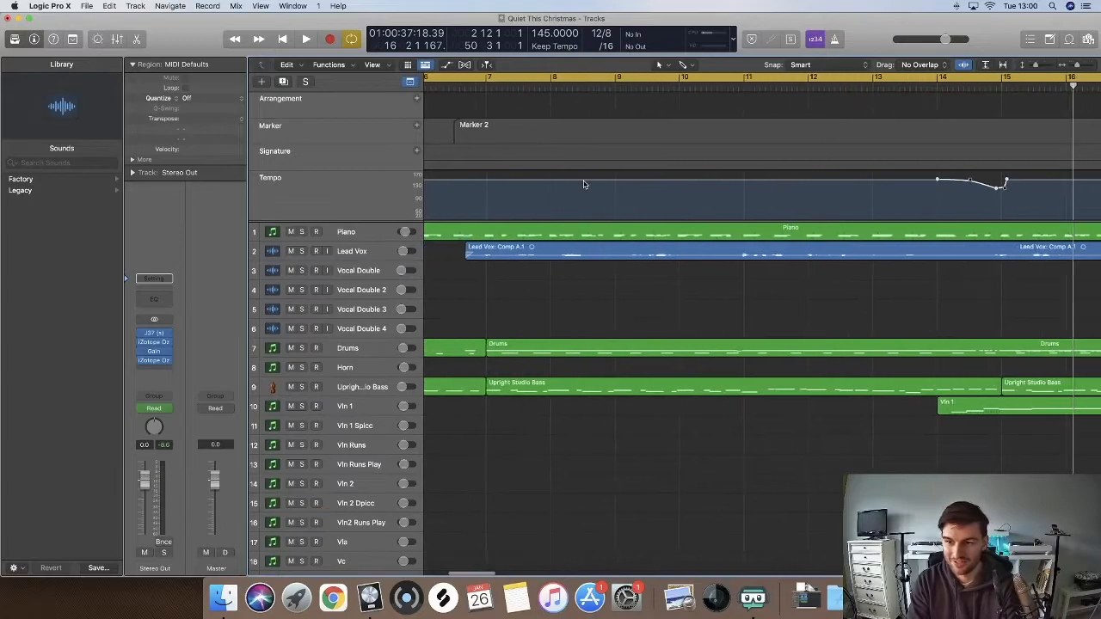
scroll(584, 184, "right", 2)
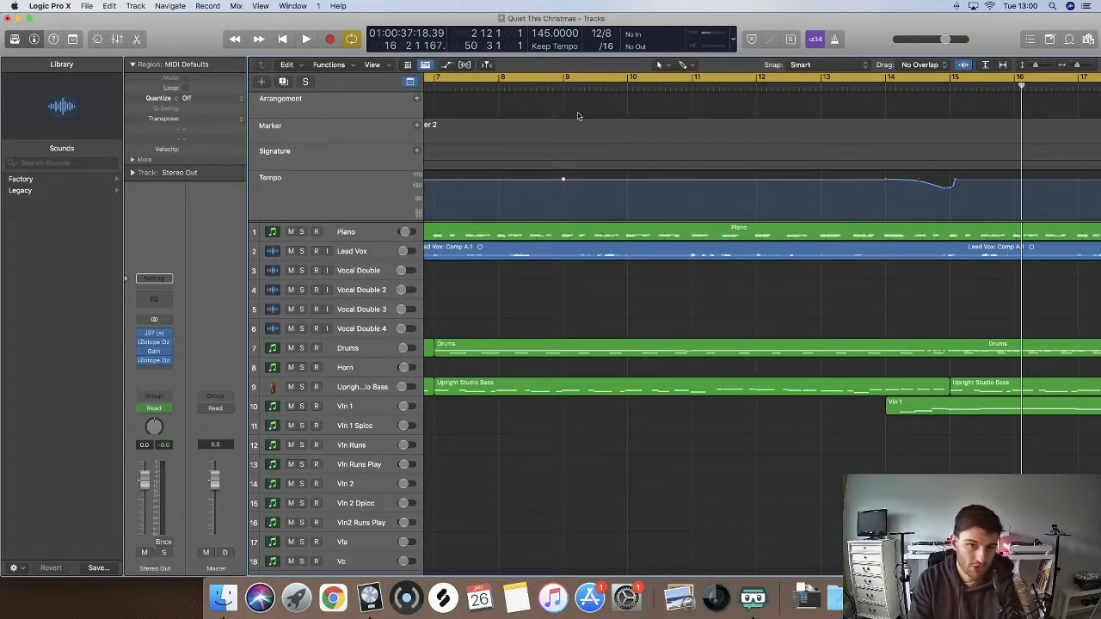
double_click(628, 182)
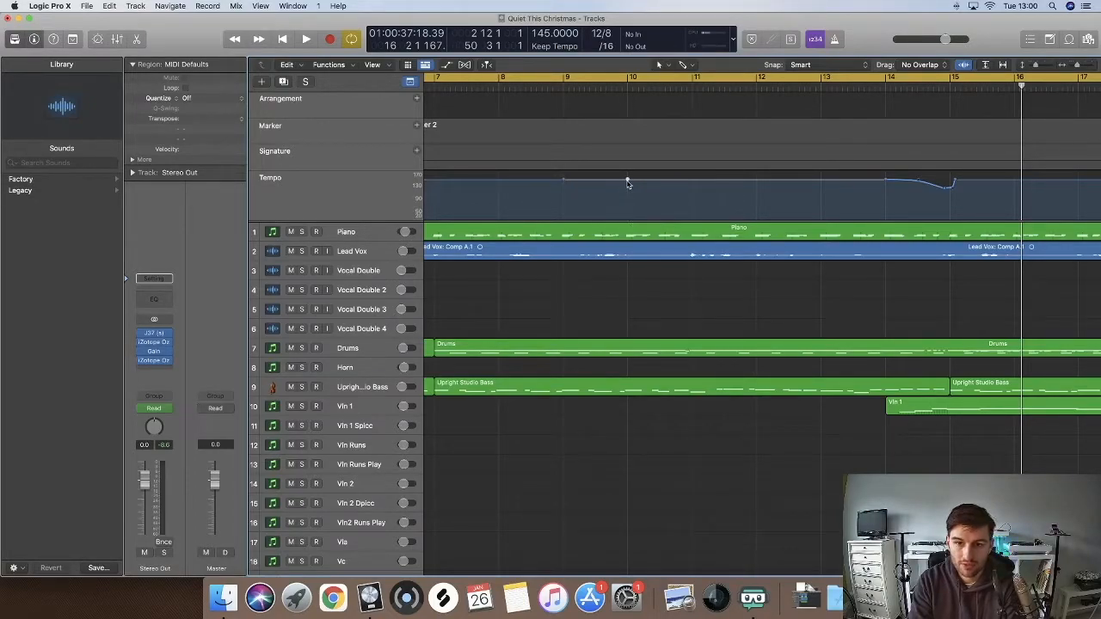
left_click_drag(628, 182, 629, 212)
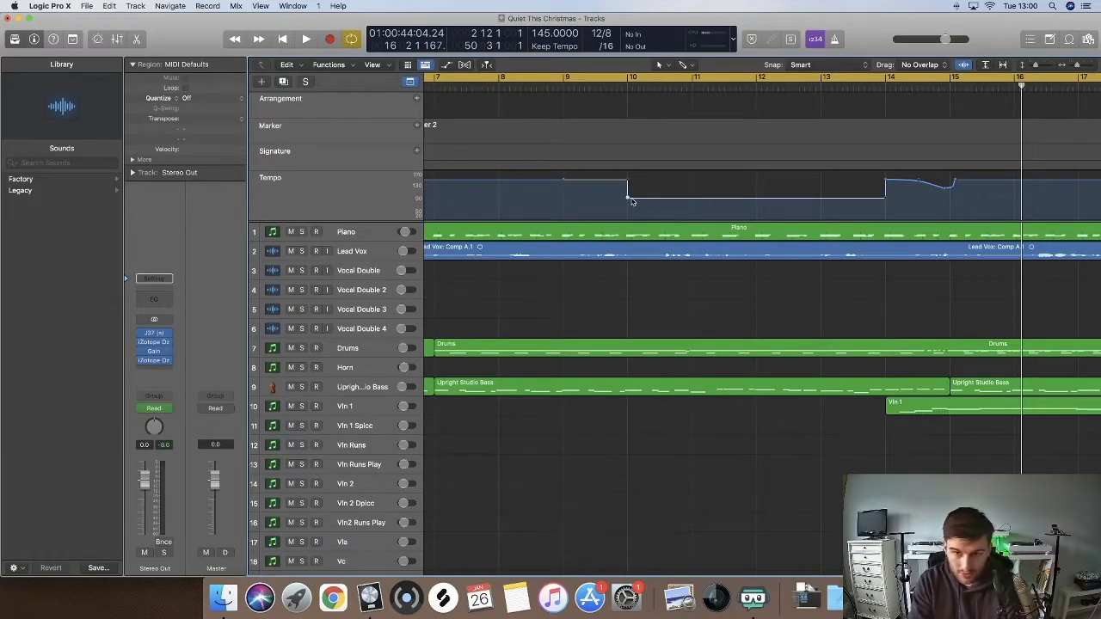
- Shift the lowered tempo point slightly earlier, to just before bar 10
left_click_drag(628, 199, 622, 197)
key("super+Right")
key("super+Right")
key("super+Right")
key("super+Right")
key("super+Right")
scroll(628, 199, "left", 8)
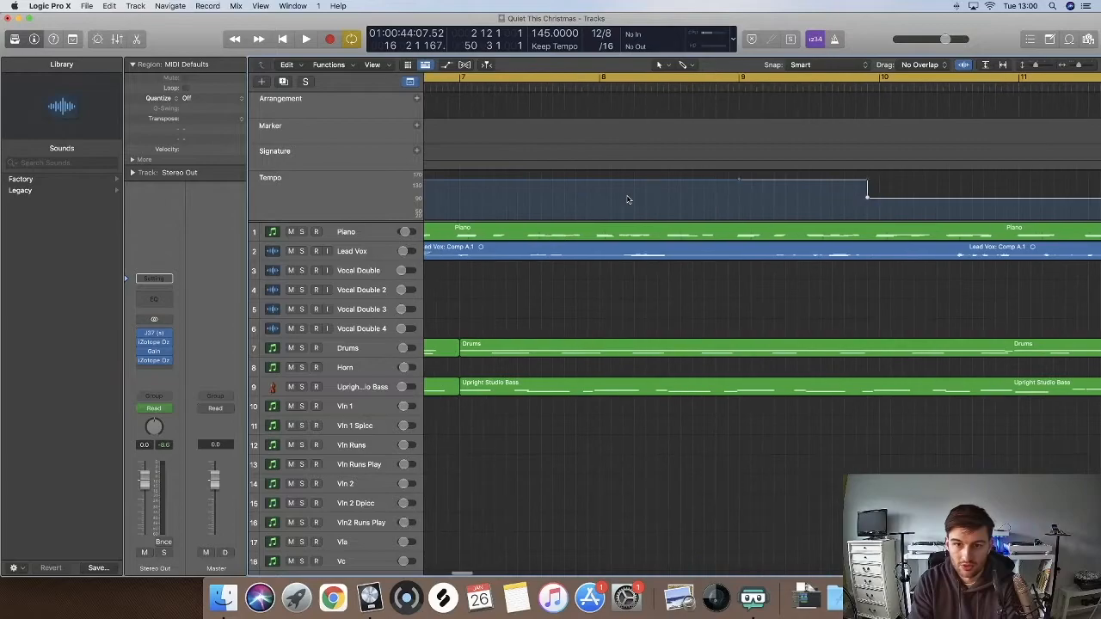
scroll(628, 200, "right", 3)
scroll(628, 200, "right", 2)
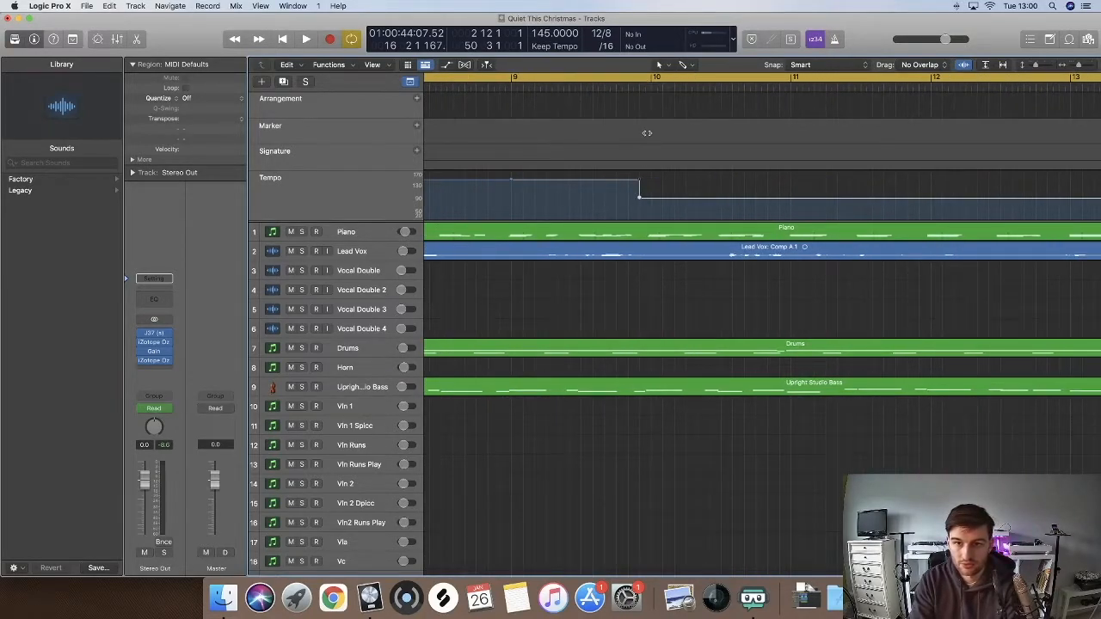
- Bend the tempo drop between bars 9 and 10 into a gradual downward curve
key("super+Left")
scroll(609, 145, "left", 2)
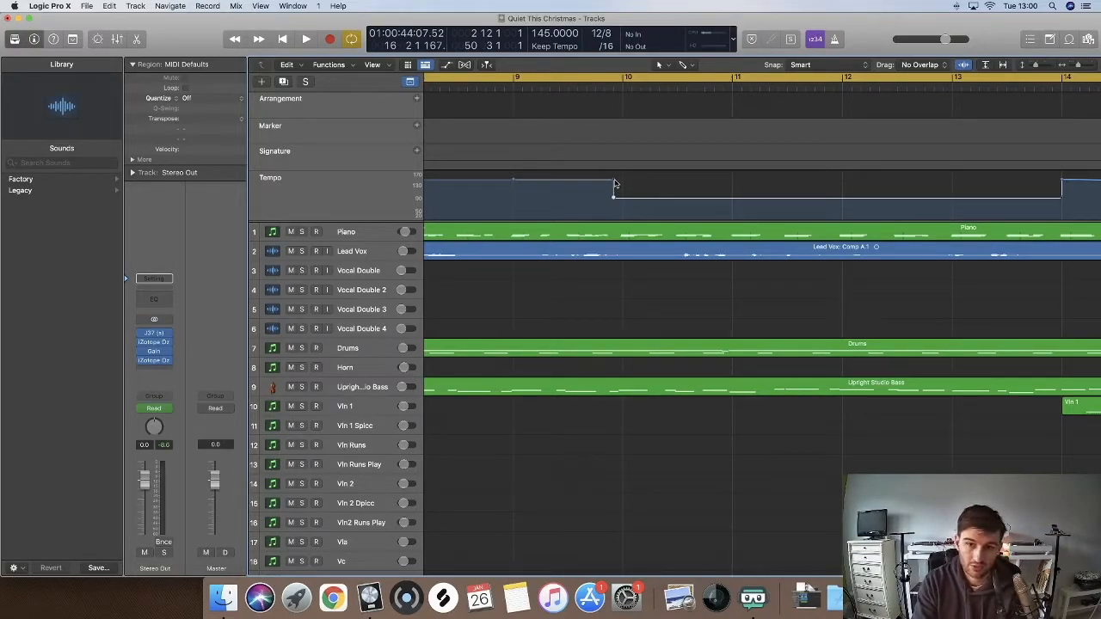
mouse_move(615, 183)
left_mouse_down()
mouse_move(597, 196)
mouse_move(560, 189)
mouse_move(557, 206)
mouse_move(563, 198)
mouse_move(527, 182)
mouse_move(621, 182)
mouse_move(609, 182)
left_mouse_up()
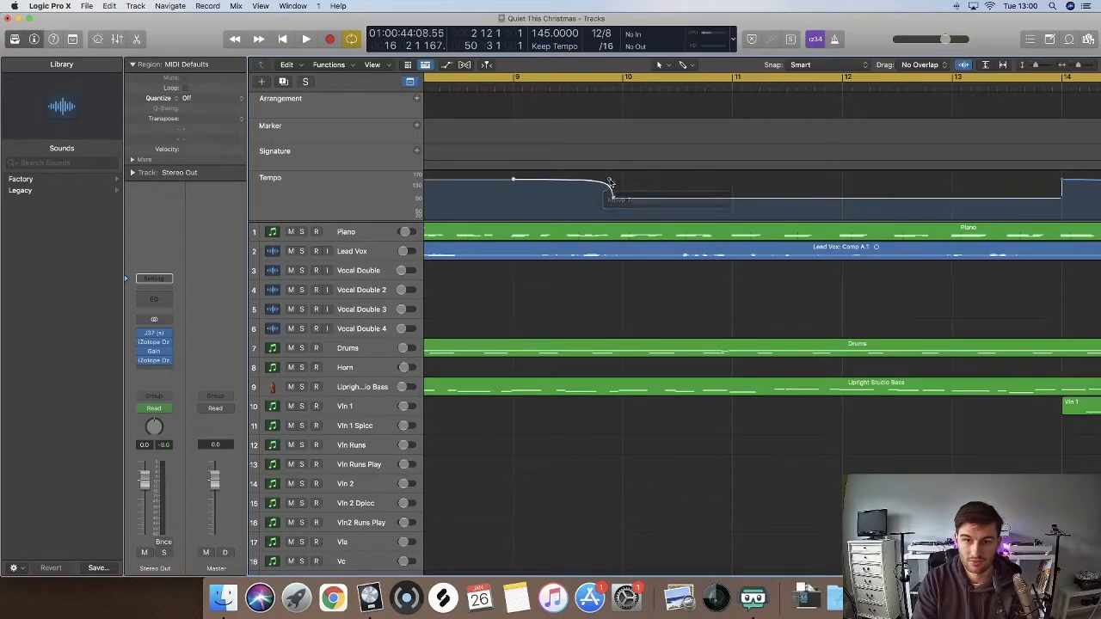
left_click_drag(608, 183, 557, 184)
scroll(557, 184, "right", 3)
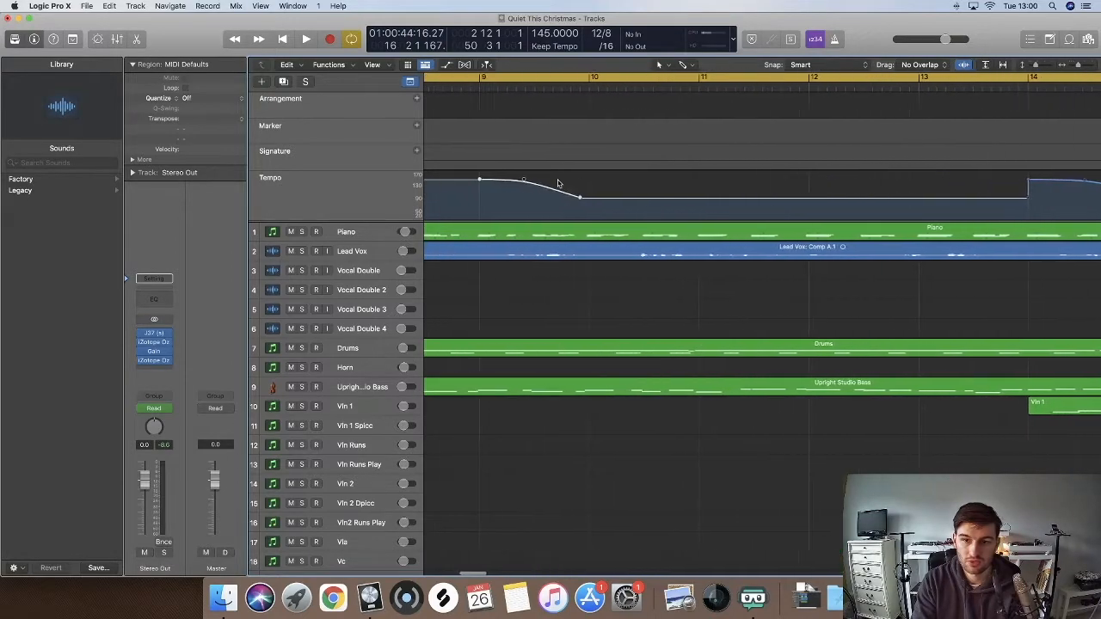
scroll(557, 184, "left", 5)
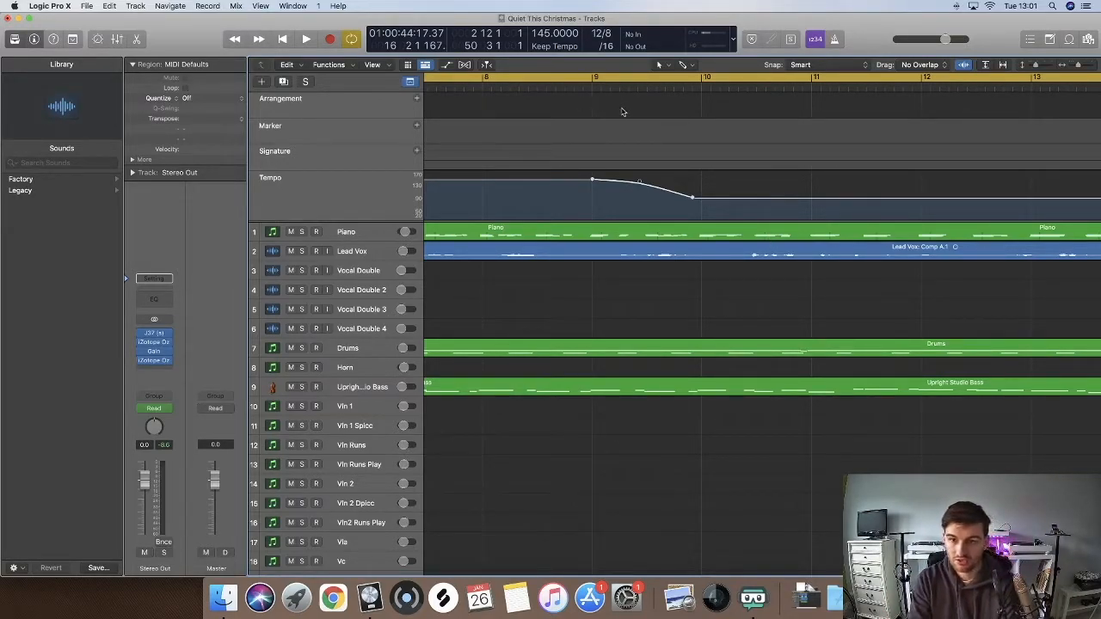
- Add a tempo point at bar 10, raise it to the level used before the dip, and curve the return
left_click(706, 201)
left_click_drag(703, 202, 592, 184)
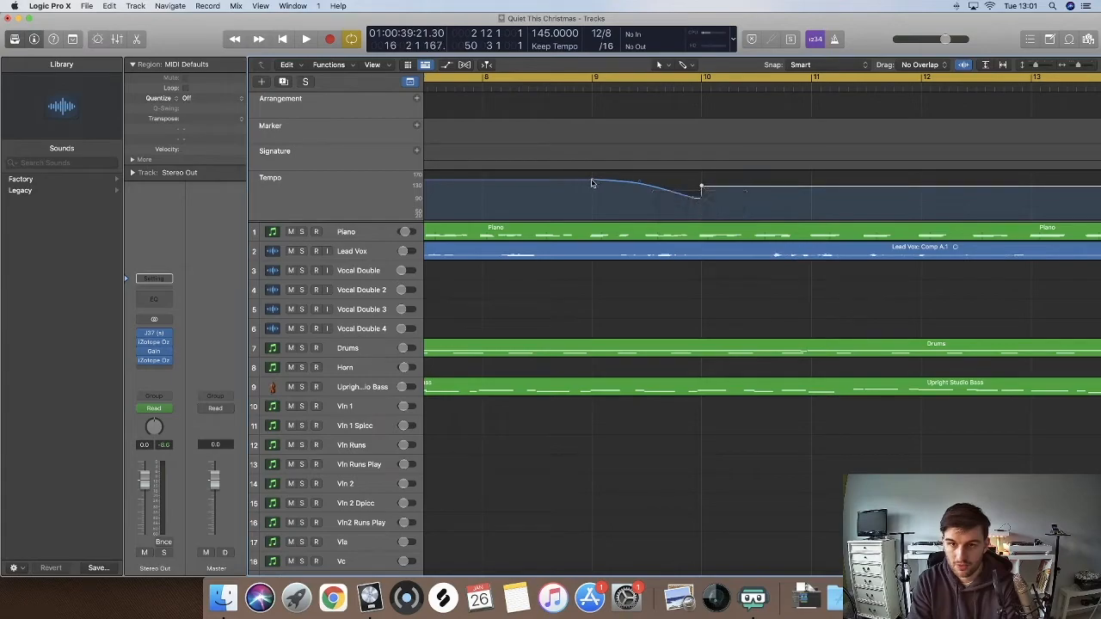
left_click(592, 183)
left_click_drag(703, 190, 703, 180)
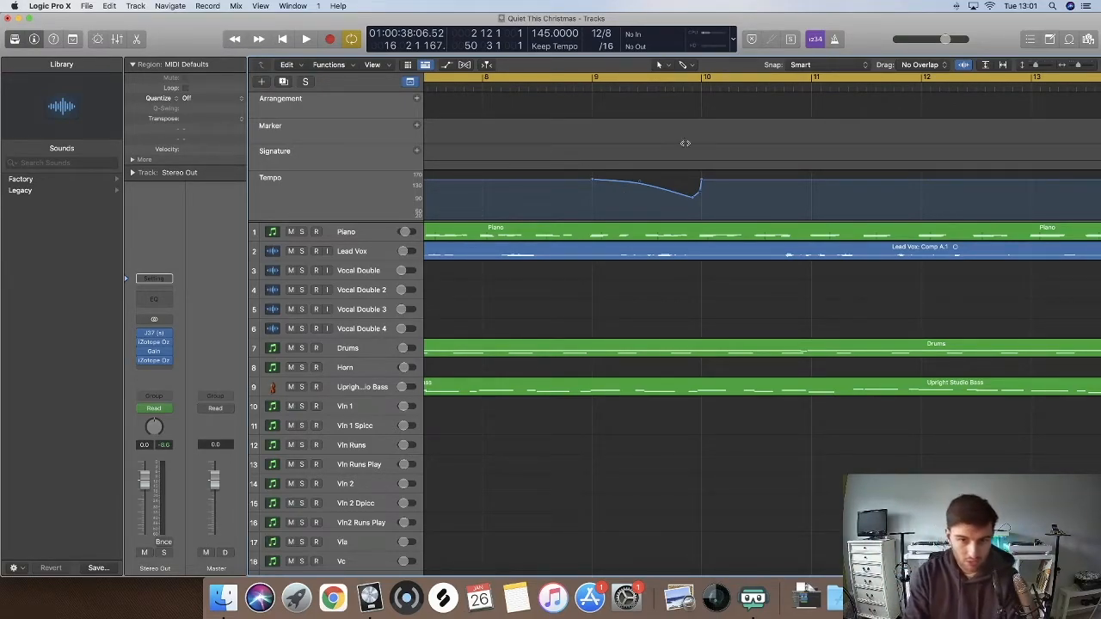
- Play the song from bar 9 through the new tempo dip to just past bar 11
scroll(693, 200, "down", 5)
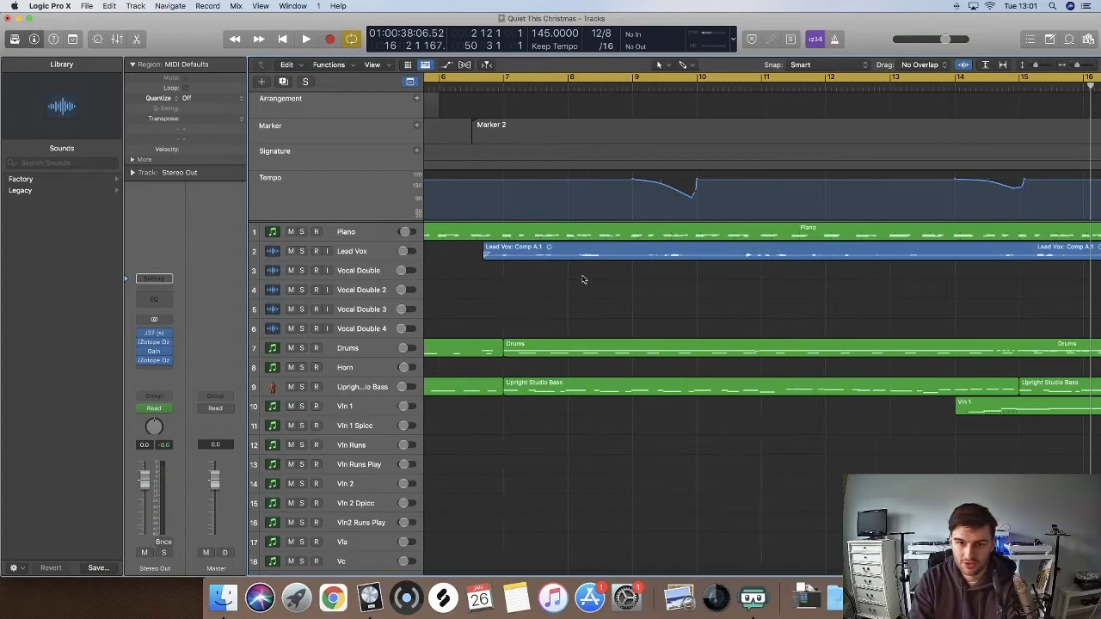
scroll(647, 287, "right", 2)
left_click(582, 86)
key("space")
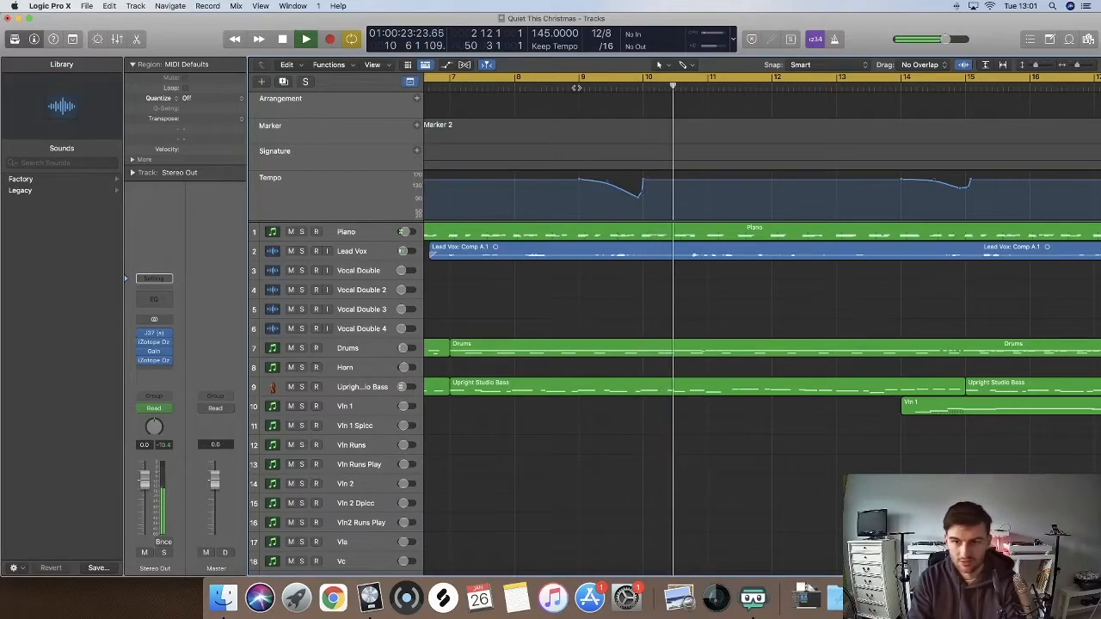
key("space")
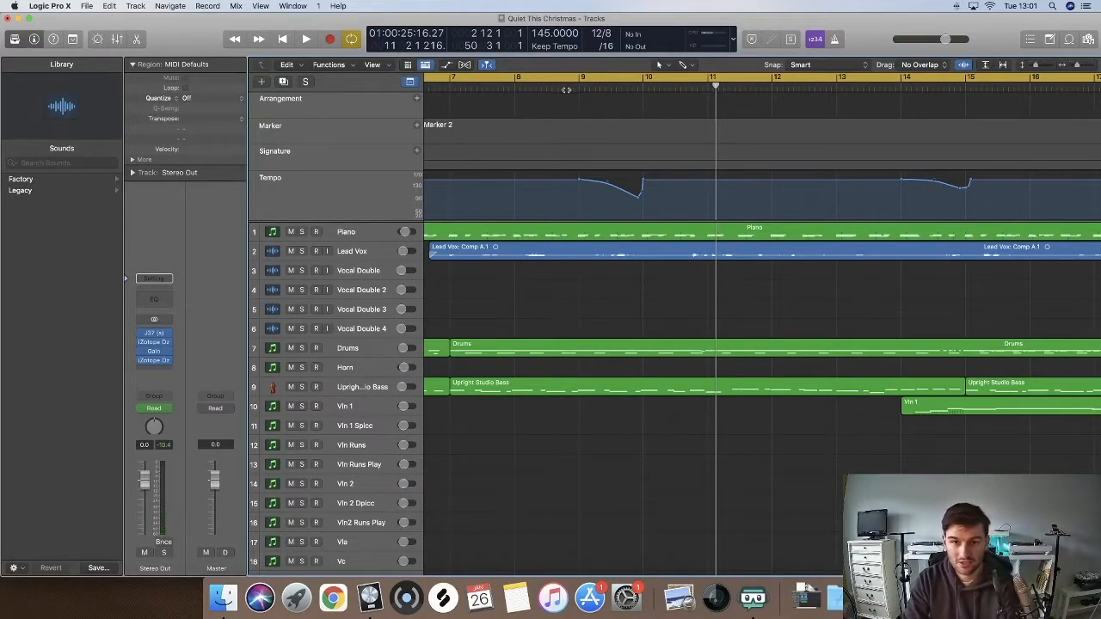
- Mute the Lead Vox track and play the song from bar 8 through the tempo dip before bar 10
left_click(291, 252)
left_click(513, 88)
key("space")
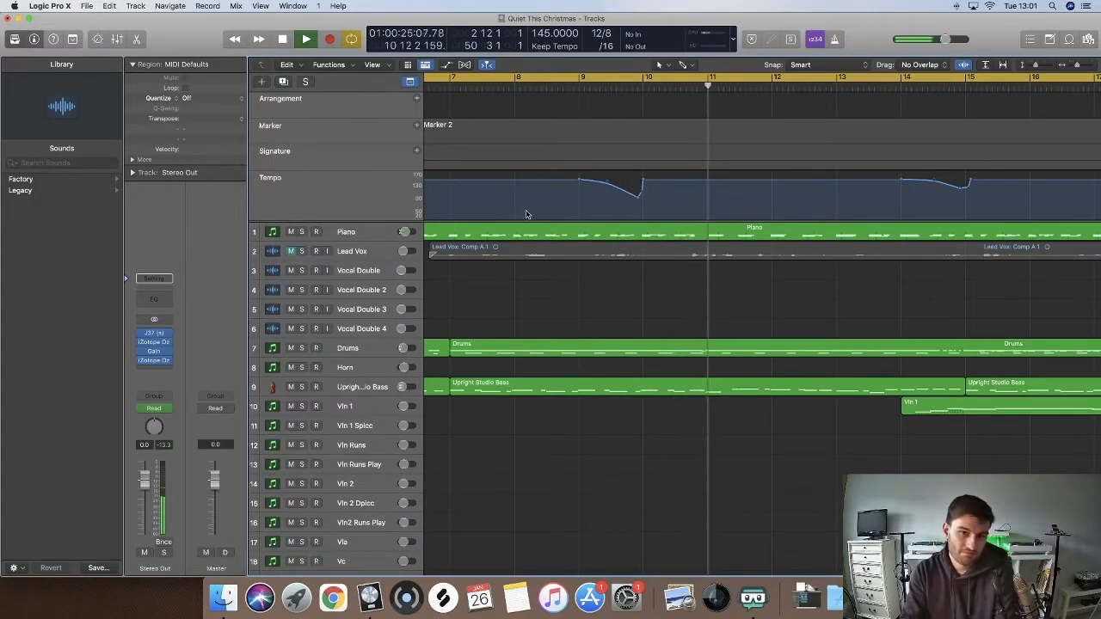
key("space")
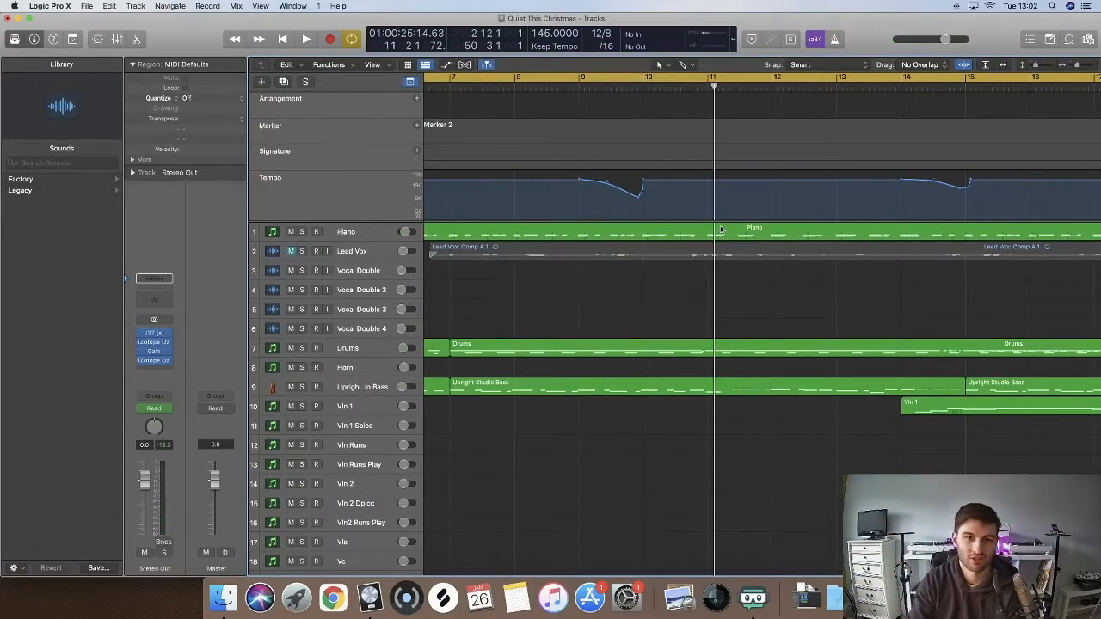
- Undo the tempo edits between bars 9 and 10
left_click_drag(707, 211, 706, 213)
key("super+z")
key("super+z")
key("super+z")
key("super+z")
key("super+z")
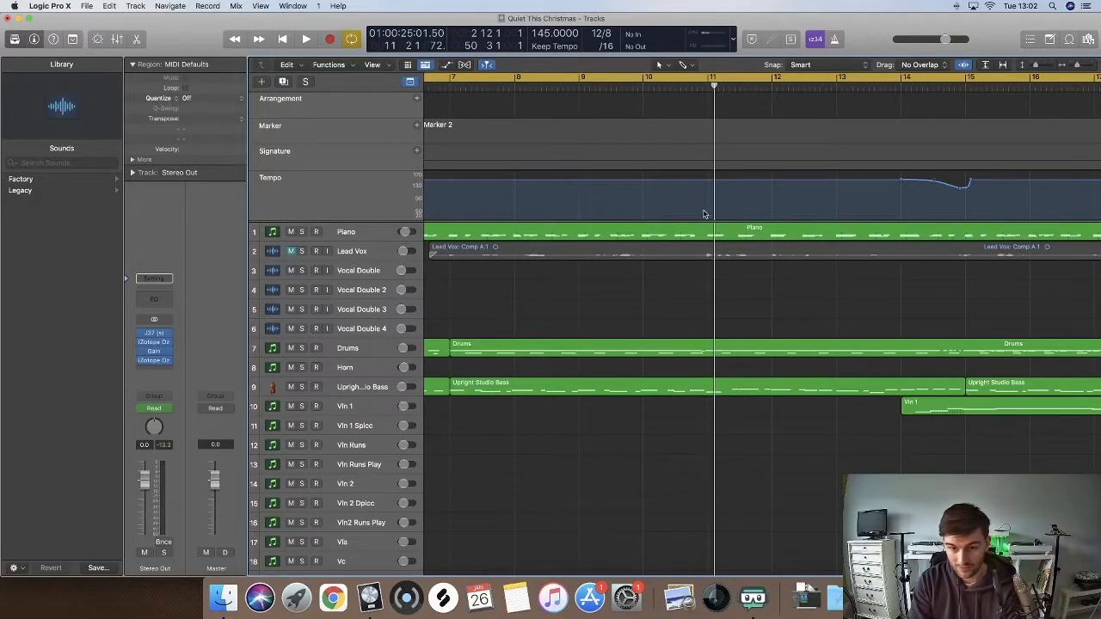
- Play the song from late in bar 30 through the tempo dip before bar 34, unmuting Lead Vox during playback
scroll(710, 204, "down", 5)
scroll(713, 197, "right", 5)
scroll(712, 197, "right", 3)
scroll(749, 201, "up", 4)
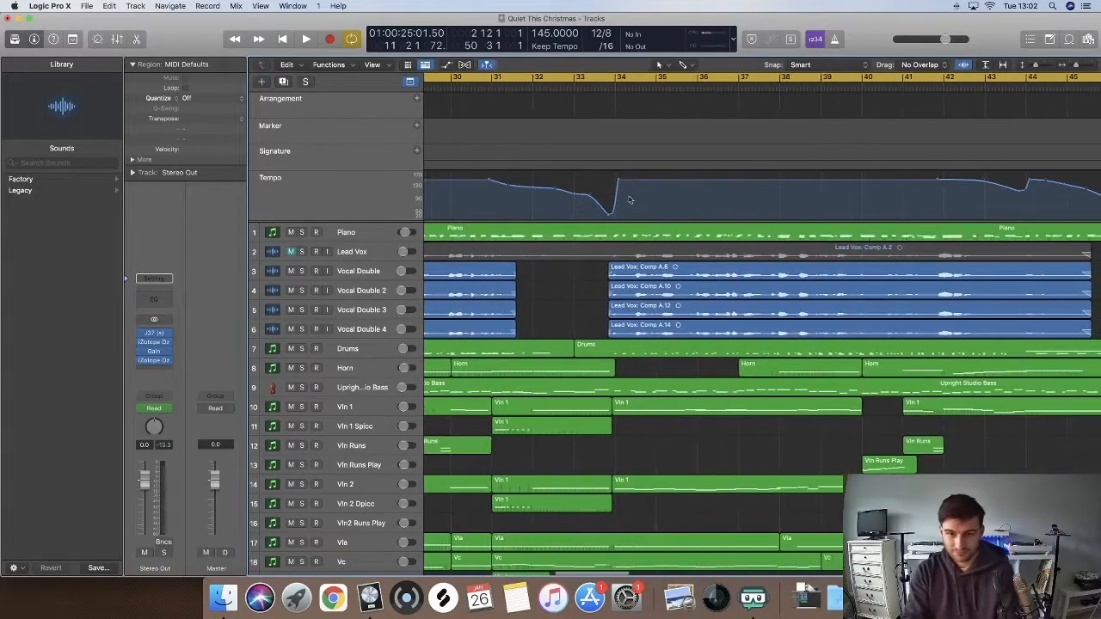
scroll(573, 190, "left", 2)
left_click(518, 86)
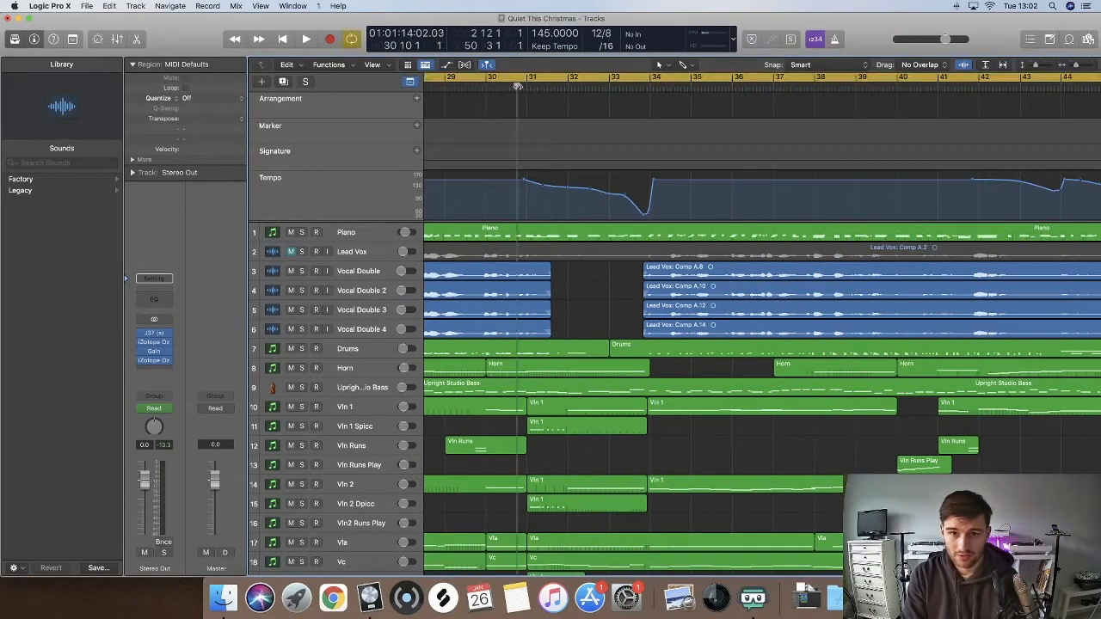
key("space")
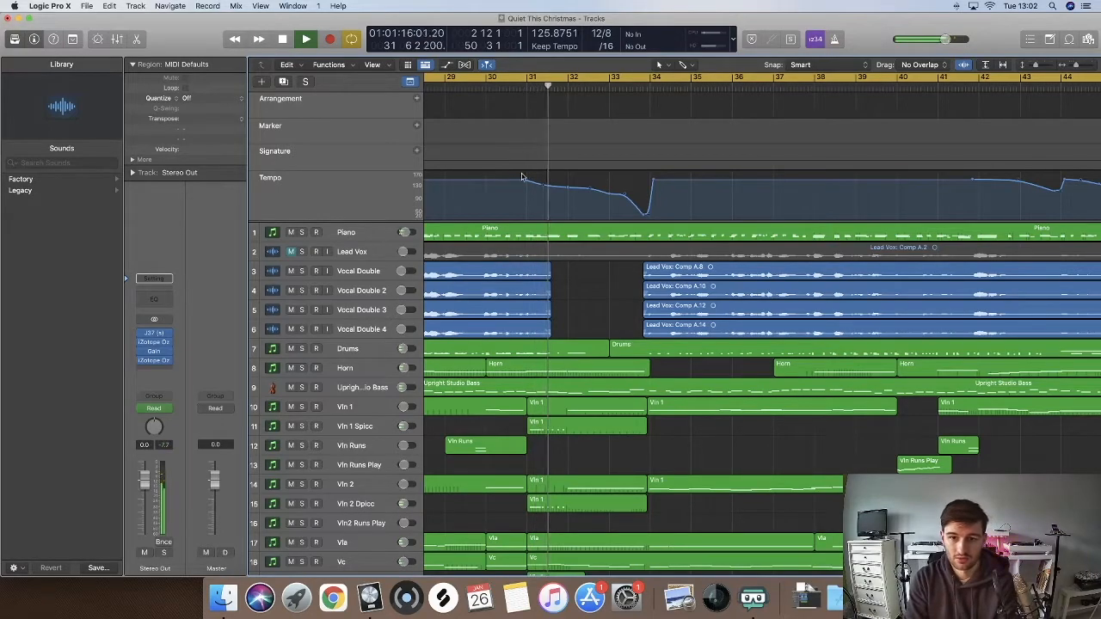
left_click(292, 252)
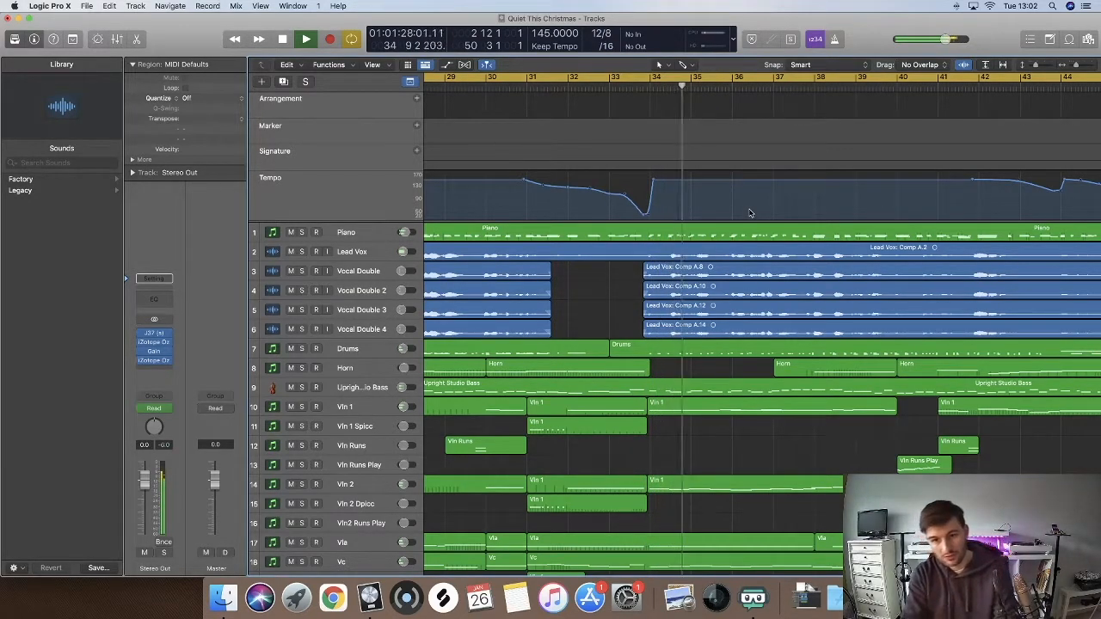
key("space")
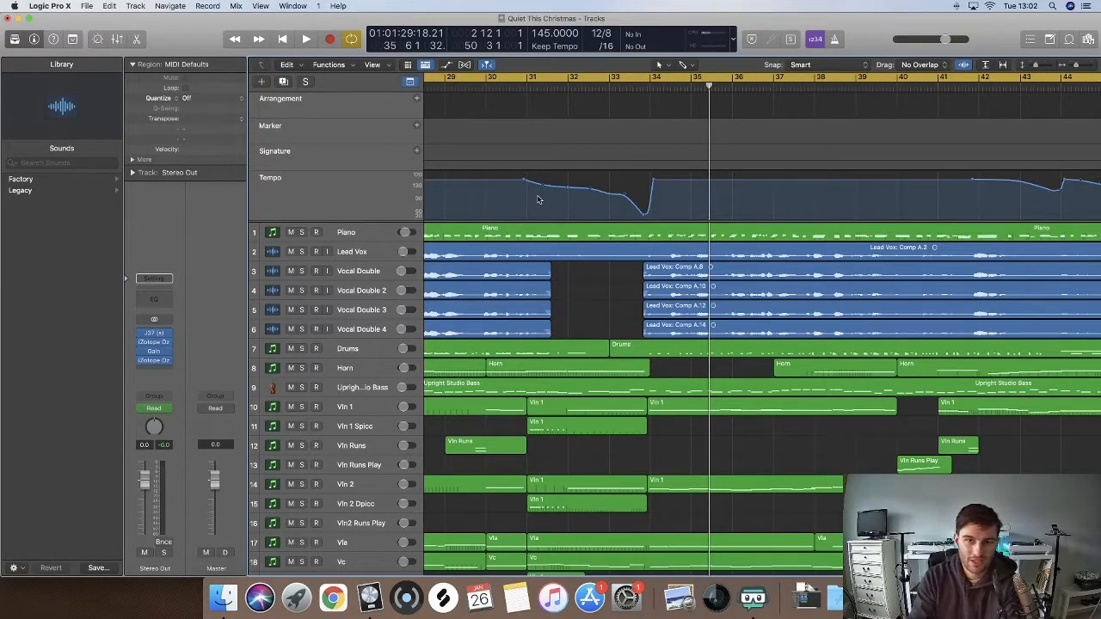
- Open the Piano region in the Piano Roll, examine its notes around bars 31 to 36, and close the editor
double_click(625, 234)
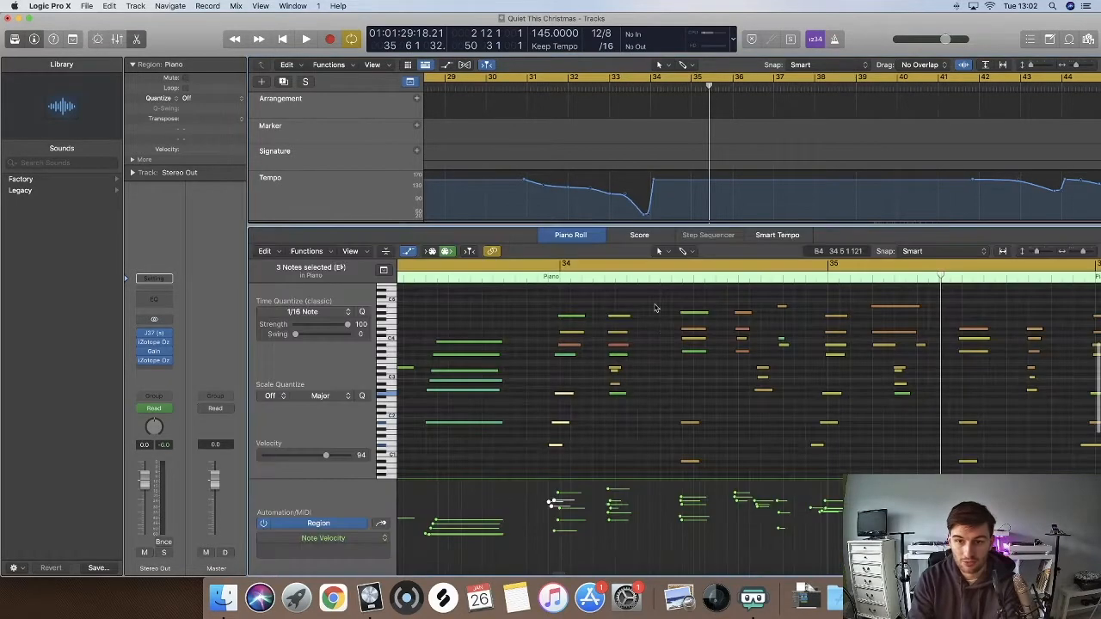
scroll(792, 431, "down", 5)
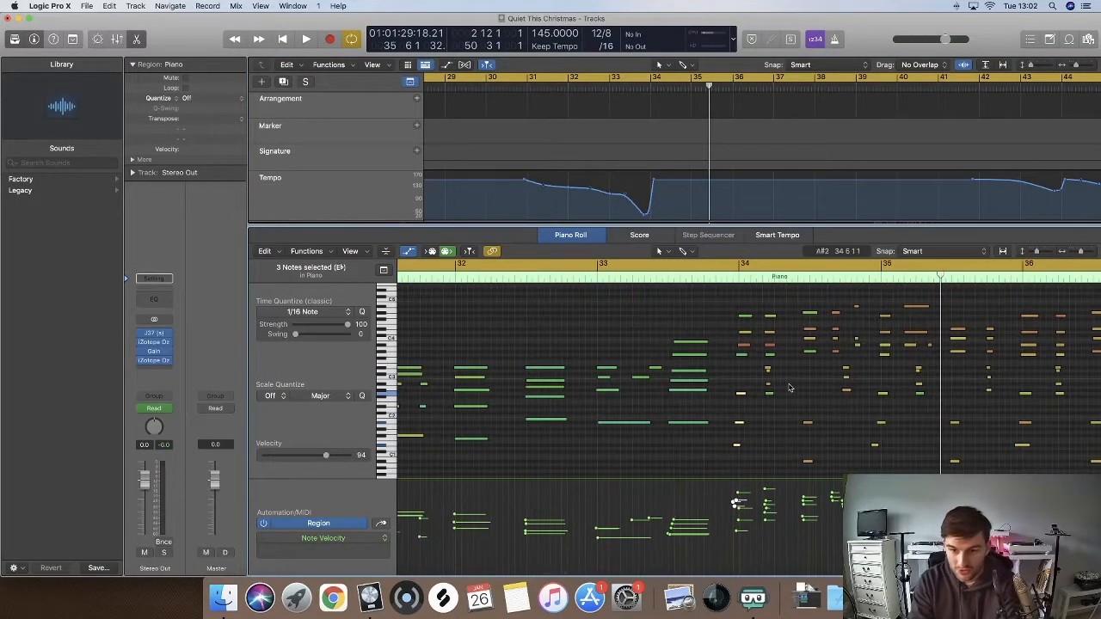
scroll(789, 387, "left", 3)
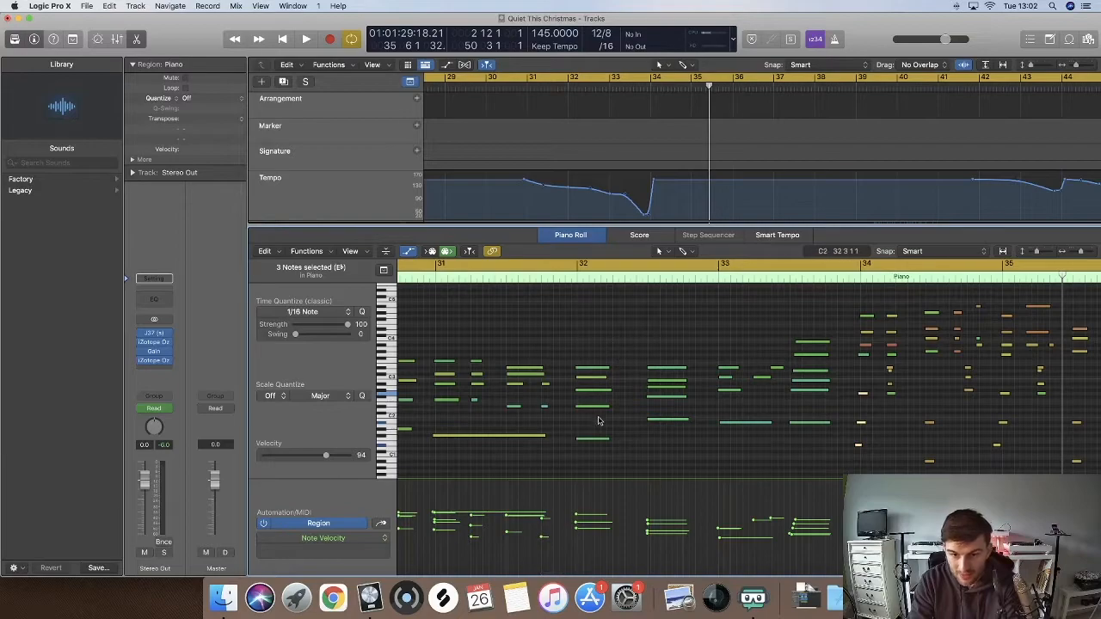
scroll(688, 370, "right", 5)
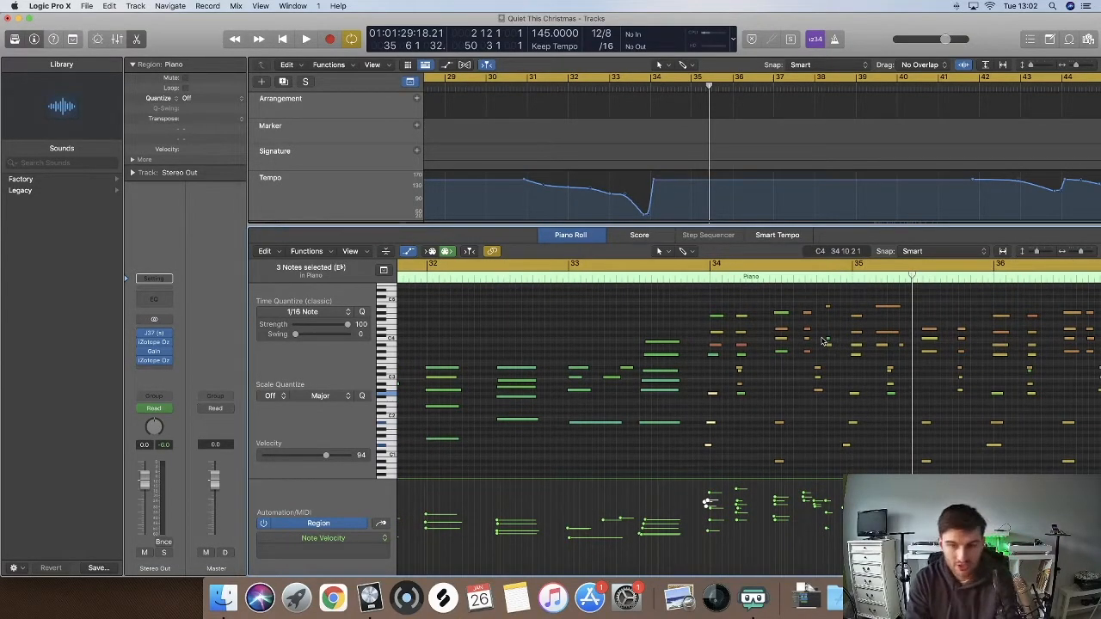
key("p")
scroll(773, 329, "down", 1)
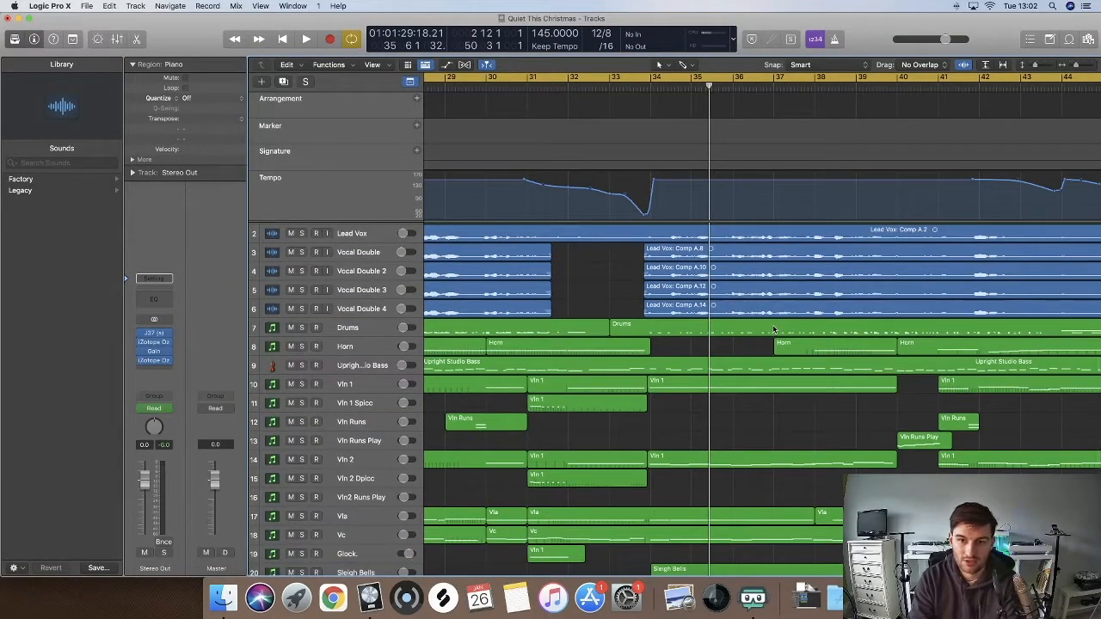
scroll(773, 330, "down", 2)
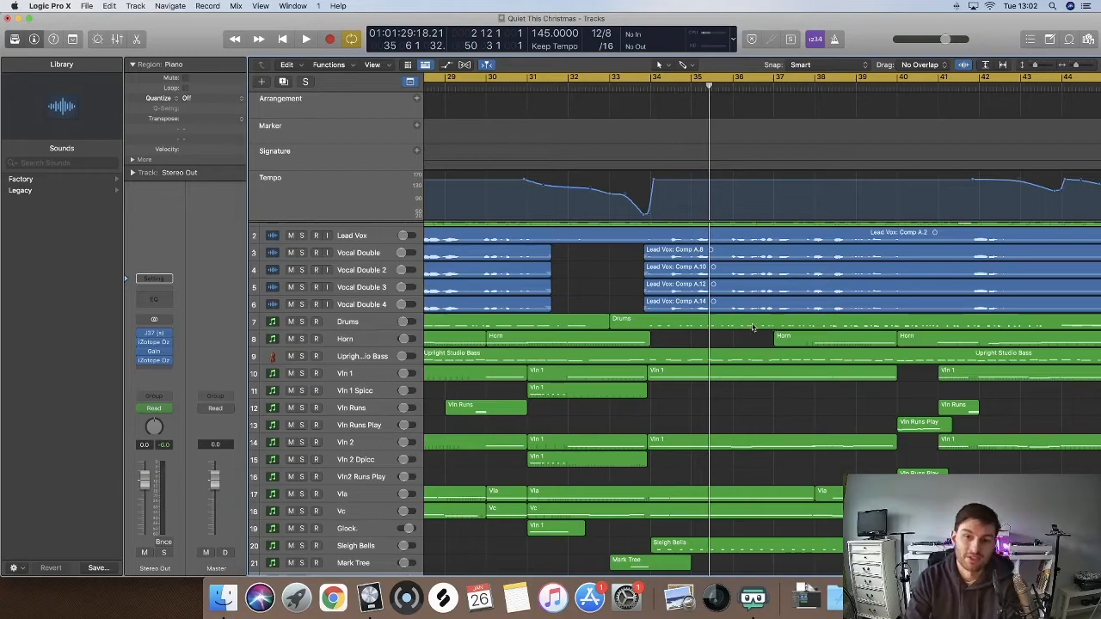
scroll(731, 327, "up", 1)
scroll(731, 327, "down", 2)
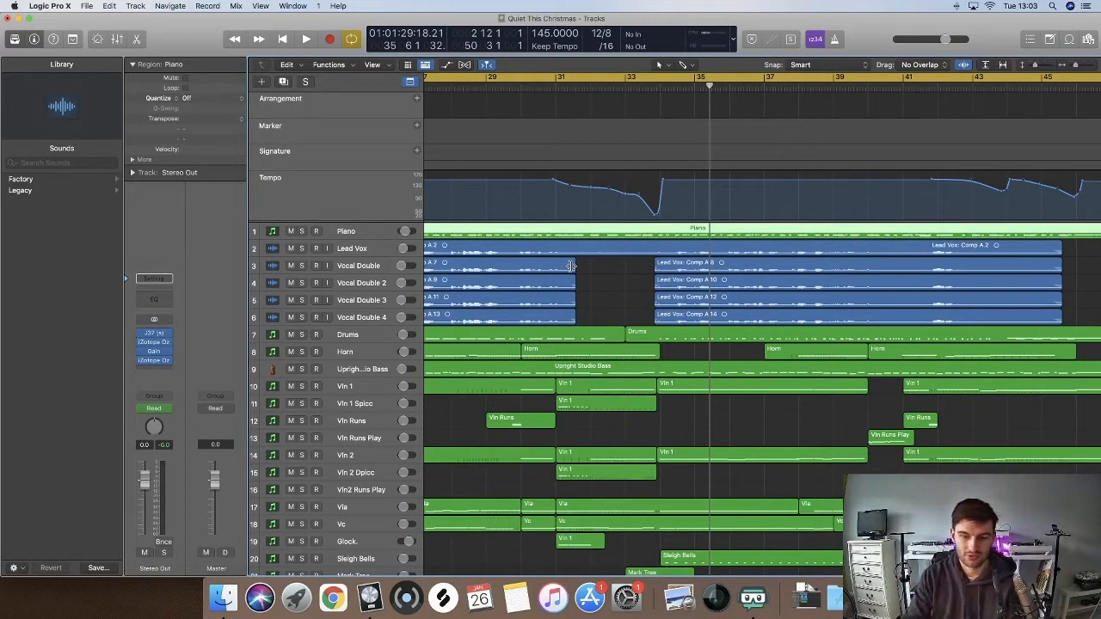
scroll(640, 348, "down", 3)
scroll(641, 348, "up", 6)
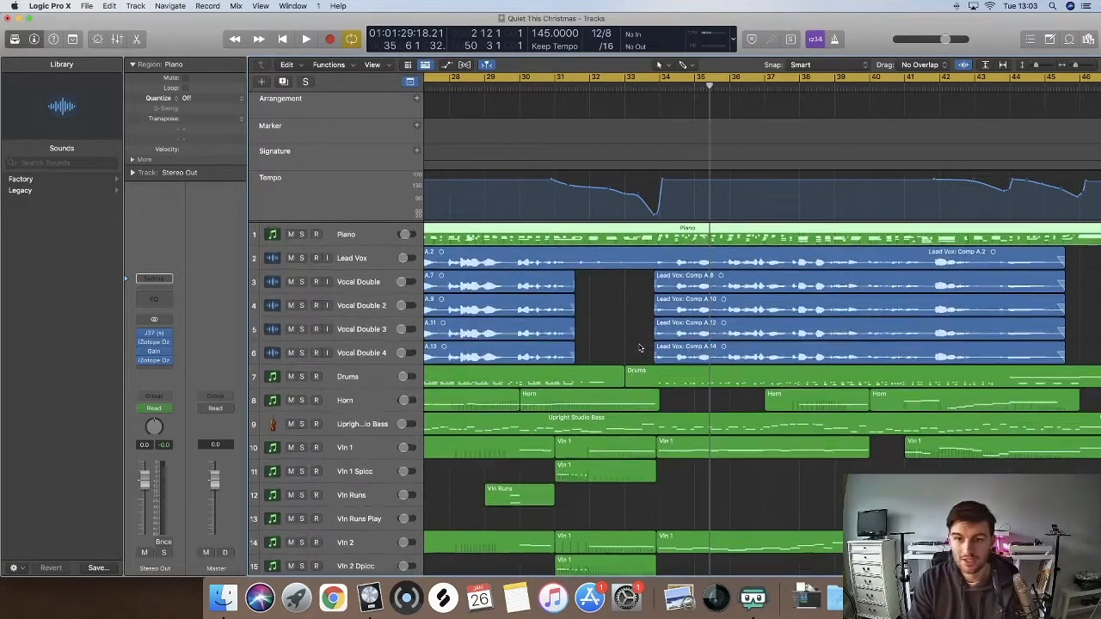
scroll(640, 349, "down", 4)
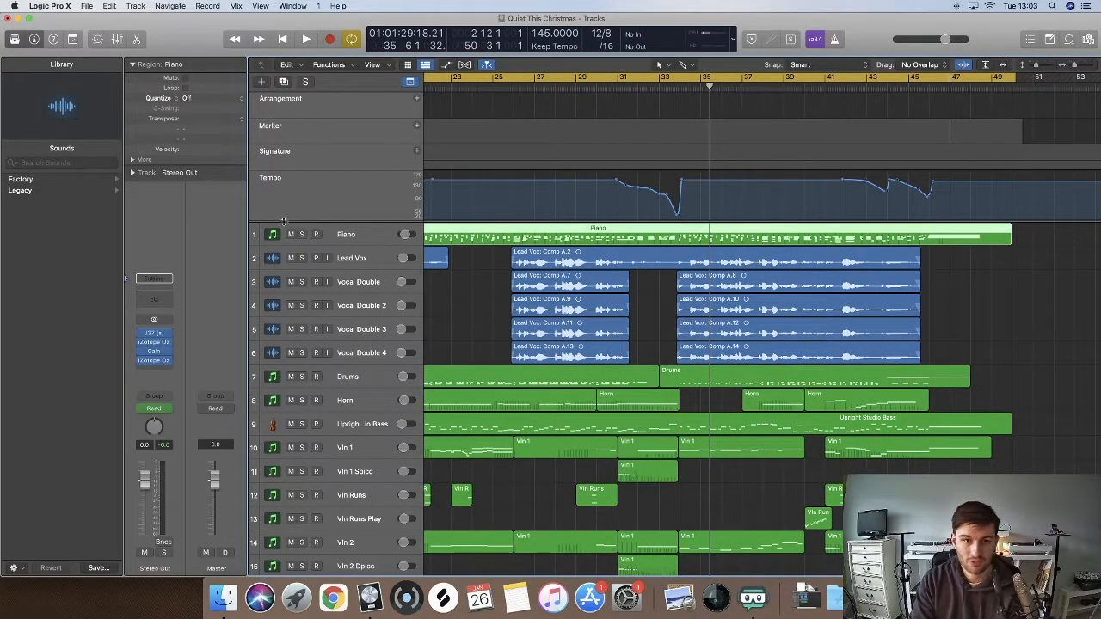
- Hide and show the global tracks twice, leaving them displayed
left_click(411, 83)
left_click(410, 82)
left_click(410, 83)
left_click(410, 82)
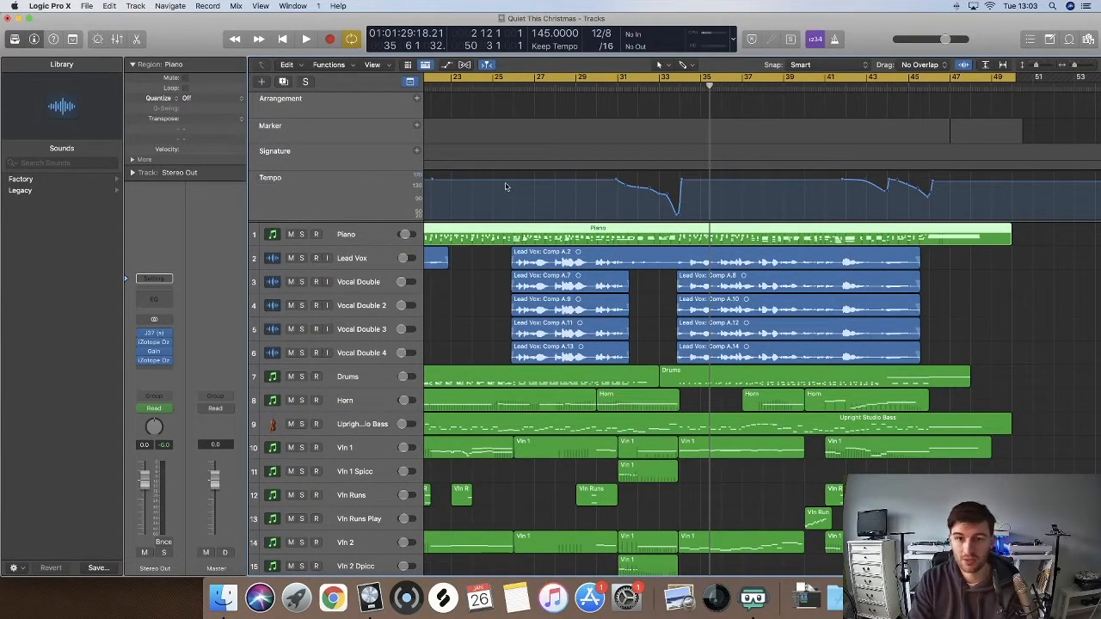